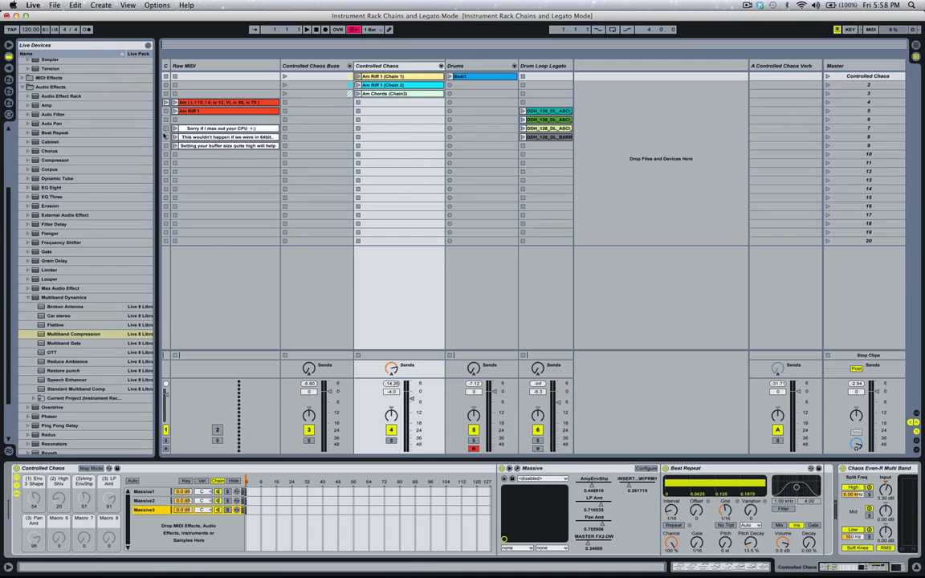
Play the finished clip in slot 4 of the first track, and stop playback after listening.
click(166, 103)
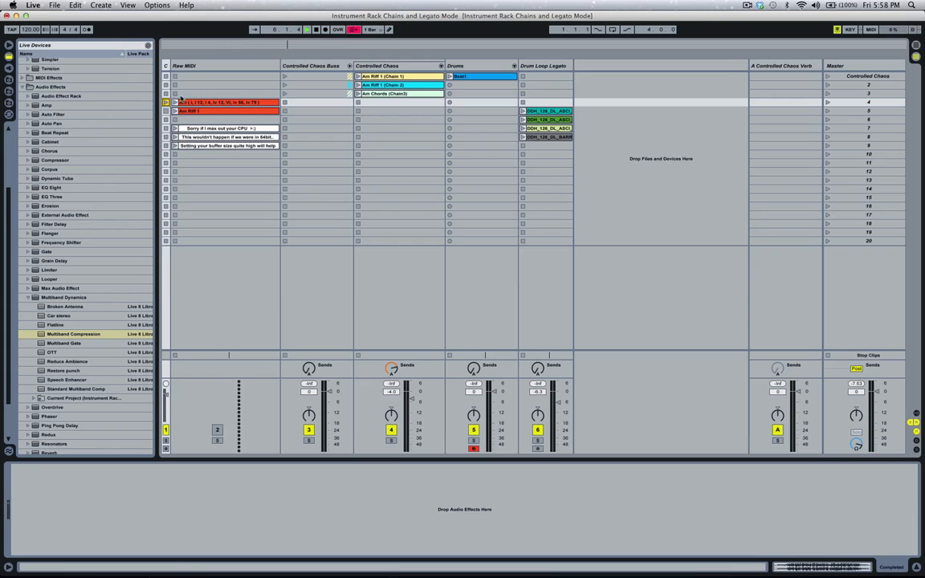
click(319, 31)
Select the Controlled Chaos track and look at the arrangement timeline before returning to the session clip grid.
click(380, 66)
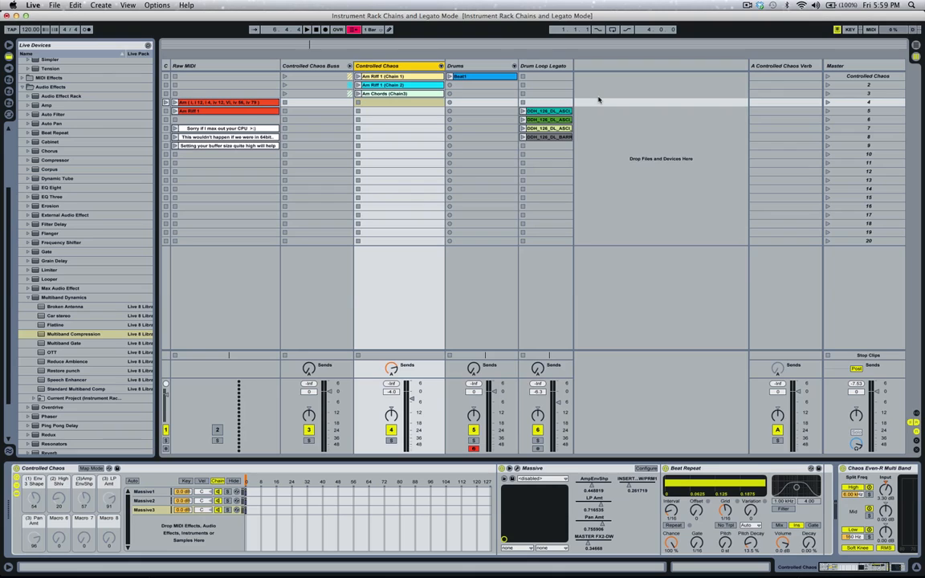
key(Tab)
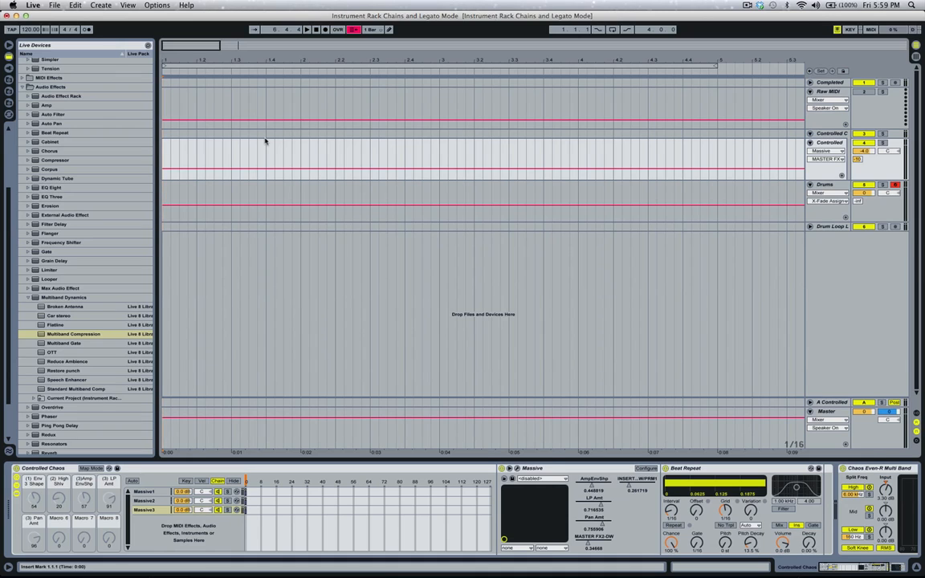
key(Tab)
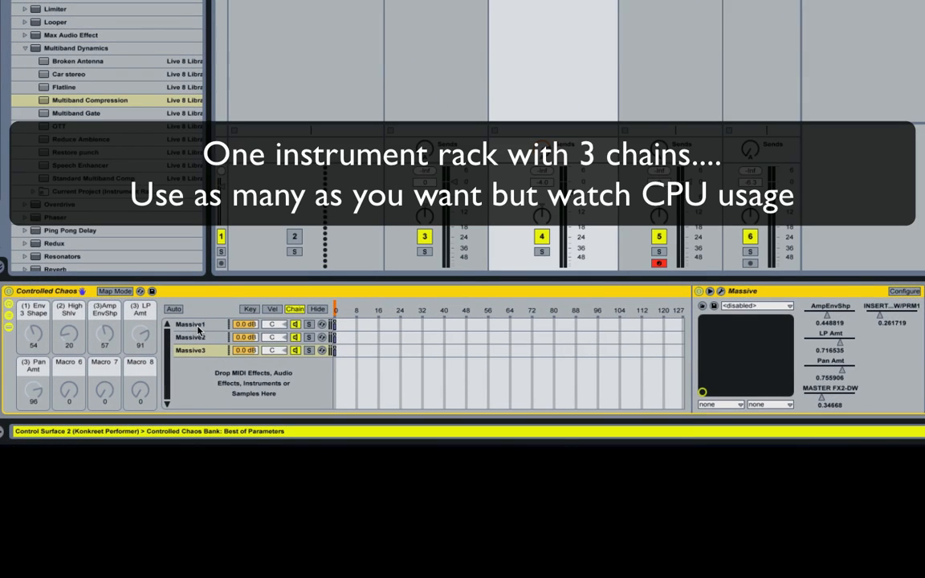
Show the devices of the Massive1, Massive2 and Massive3 chains in the Controlled Chaos rack, one after another.
click(193, 325)
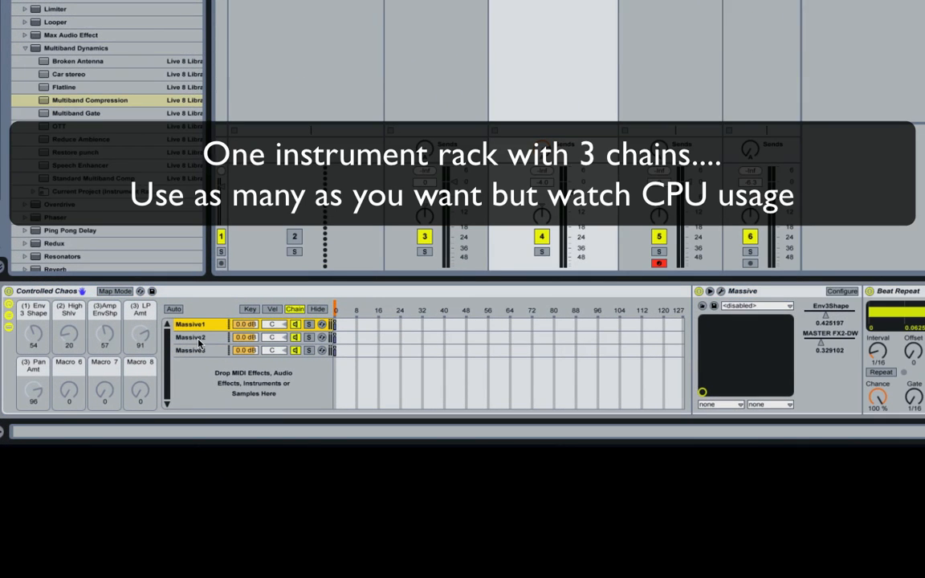
click(197, 338)
click(198, 351)
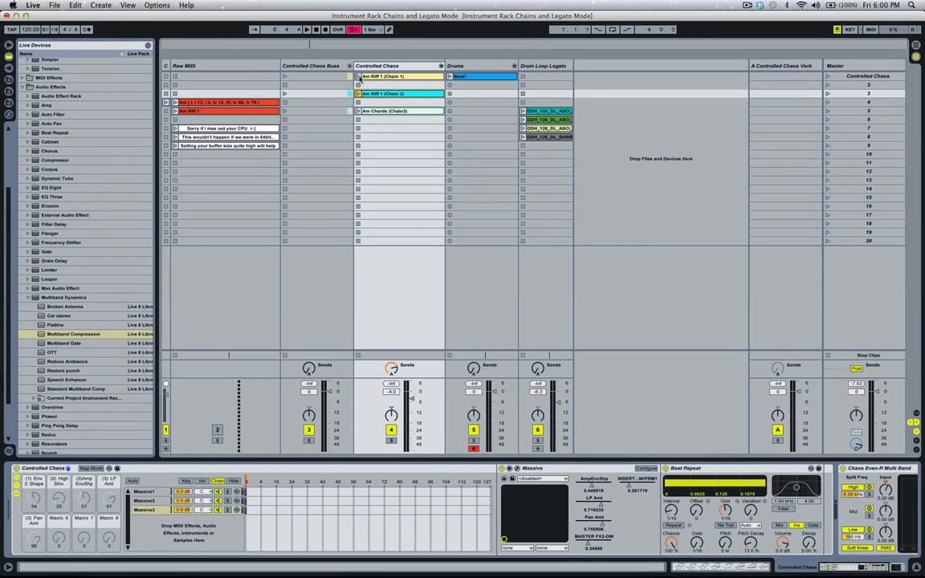
Audition the Am Riff 1 (Chain 1), Am Riff 1 (Chain 2) and Am Chords (Chain3) clips one at a time.
click(358, 76)
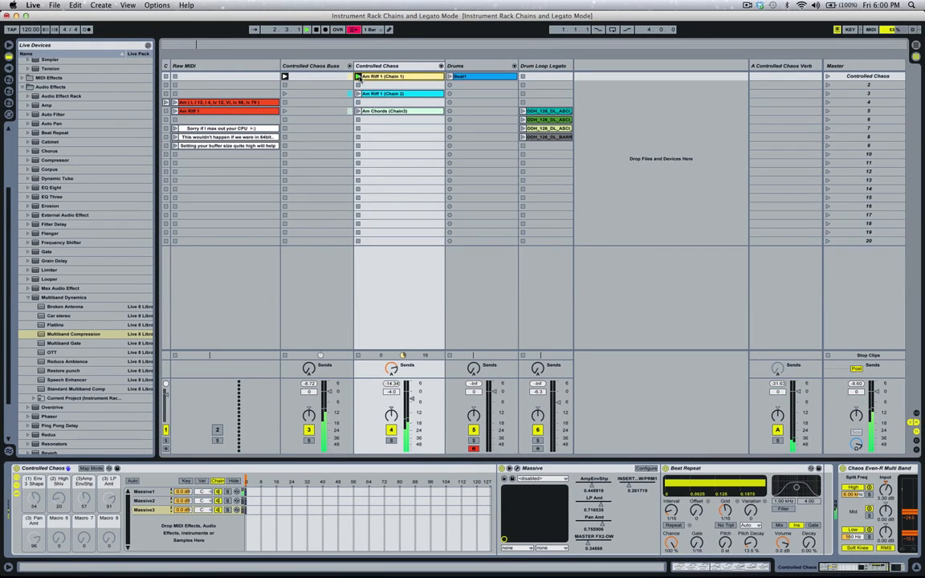
key(space)
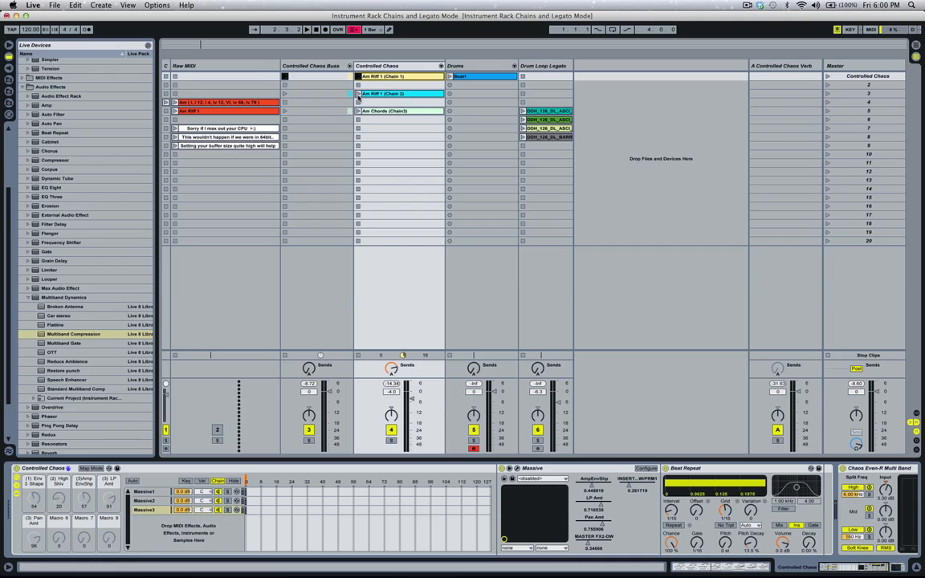
click(358, 94)
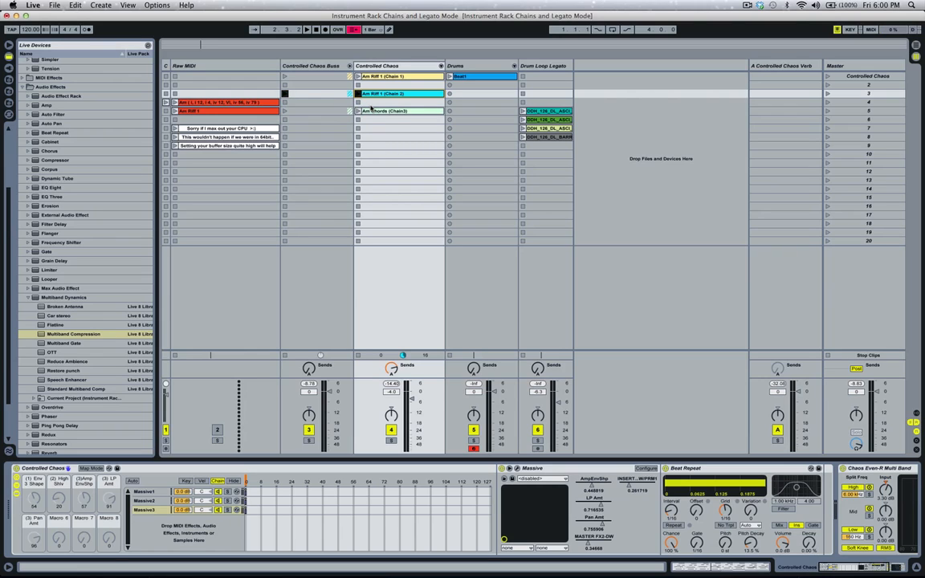
click(358, 111)
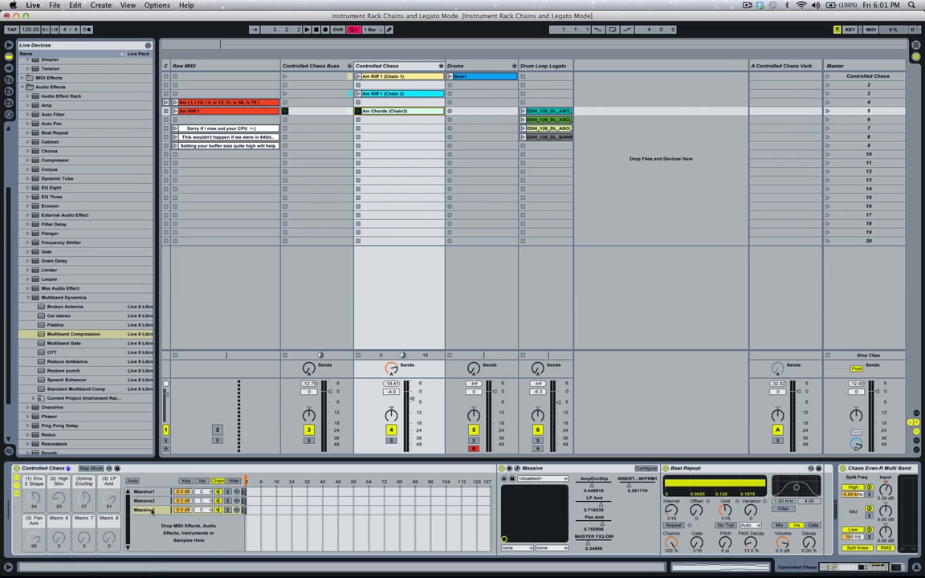
Open the Am Riff 1 (Chain 1) clip and show its Chain Volume envelope for the Massive1 Mixer.
click(385, 76)
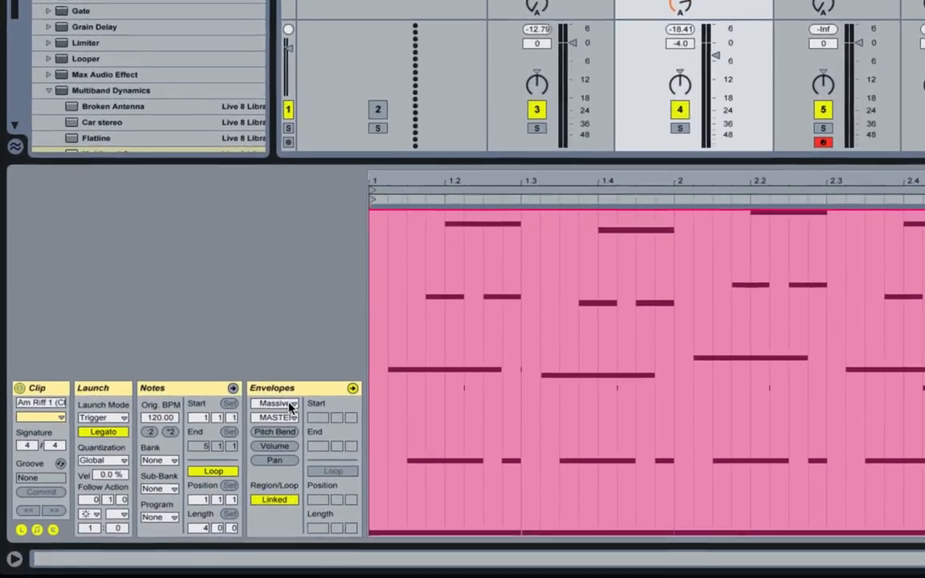
click(291, 406)
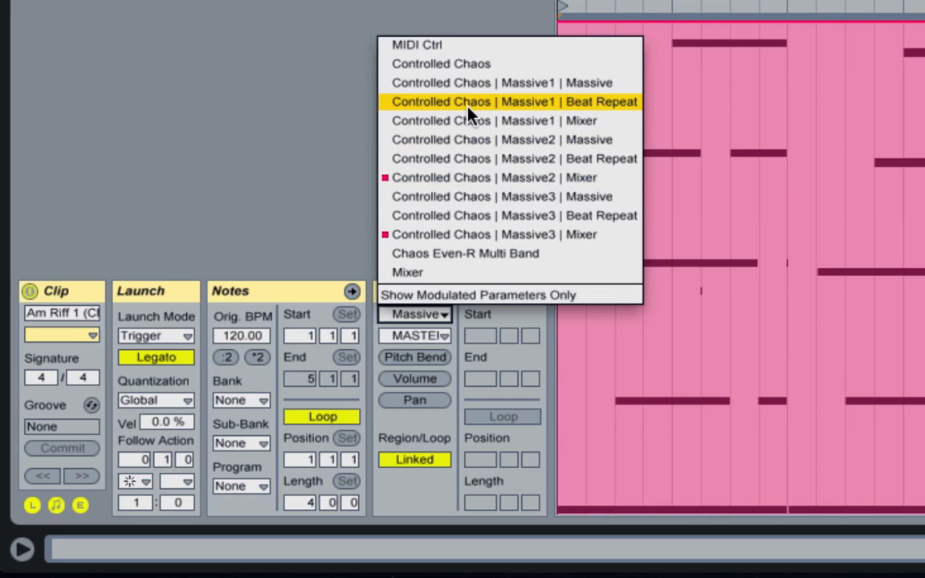
click(467, 83)
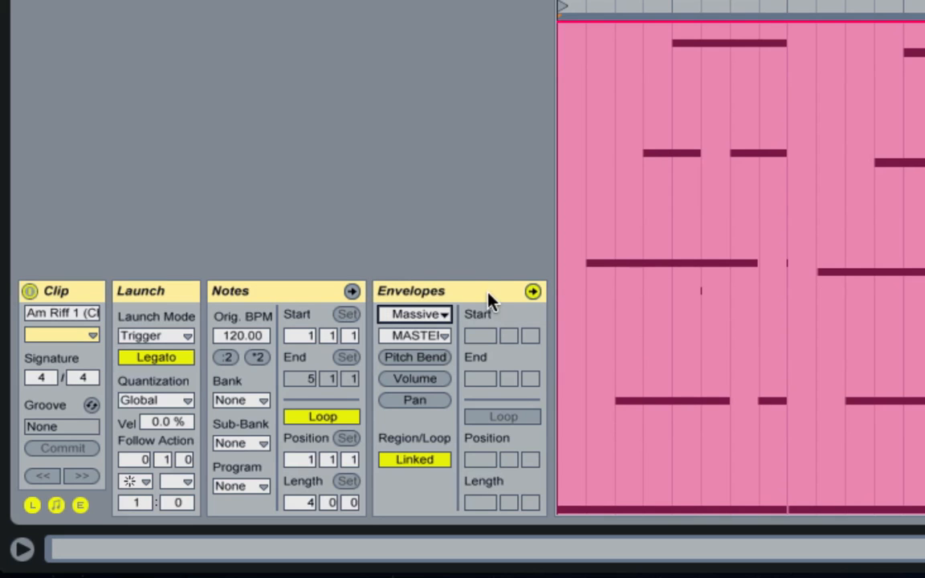
click(429, 318)
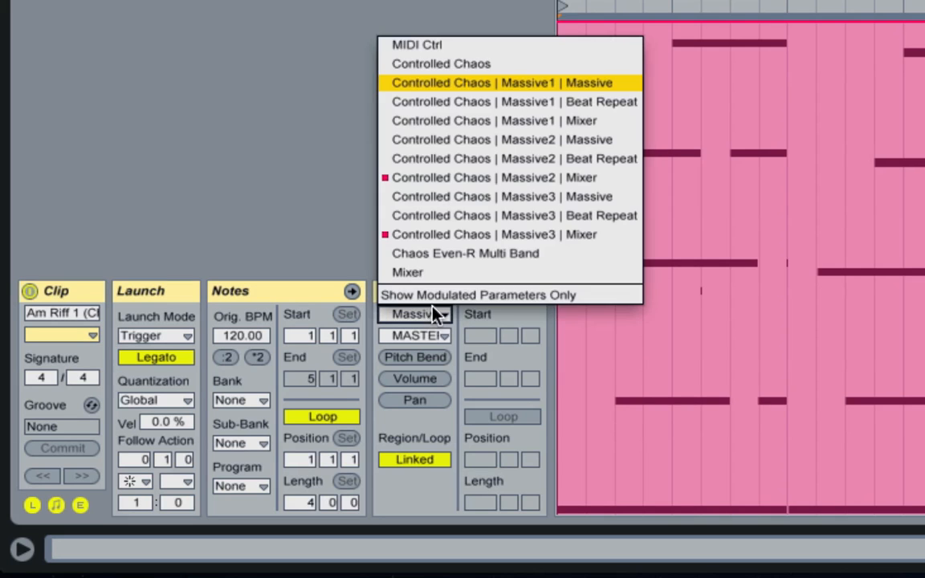
click(495, 120)
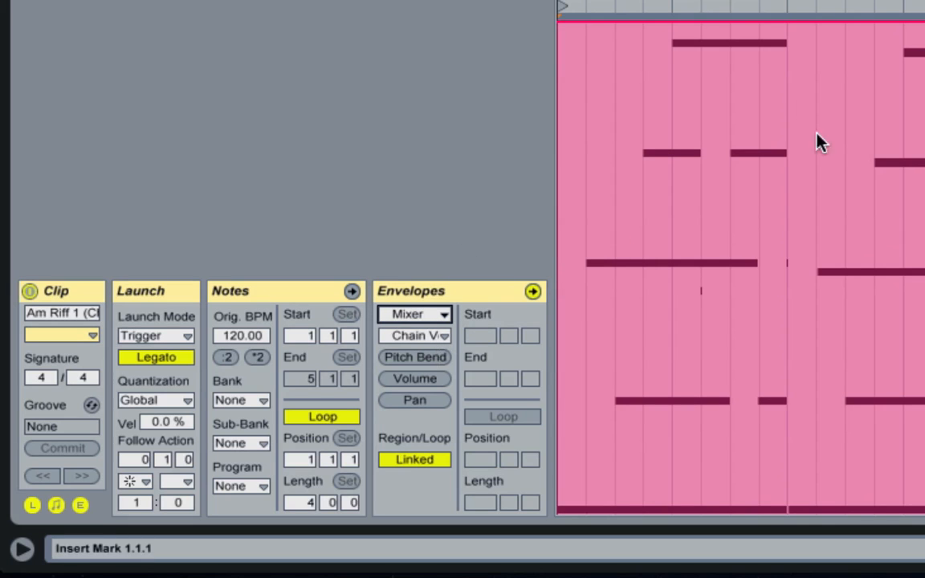
Show the Massive2 Mixer and Massive3 Mixer Chain Volume envelopes of the Am Riff 1 (Chain 1) clip.
click(442, 317)
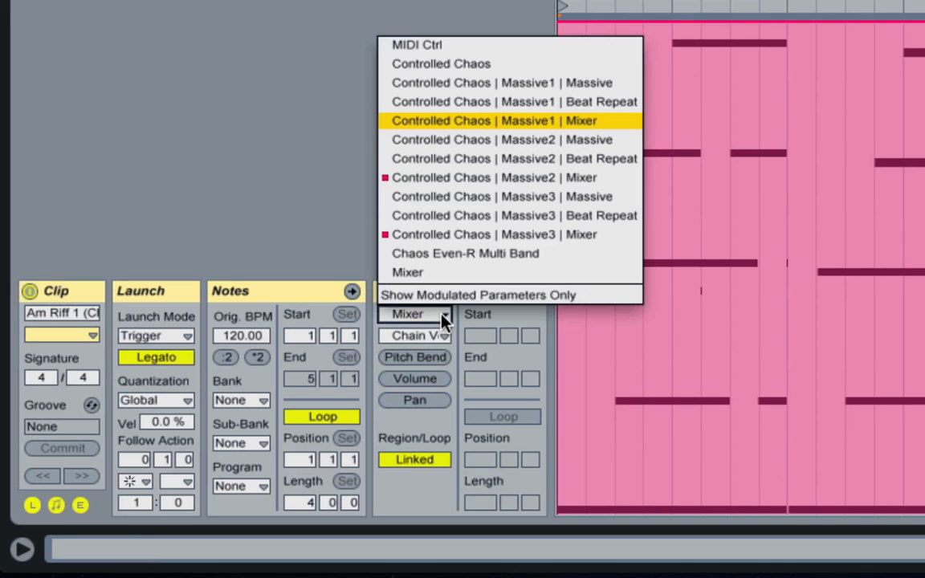
click(438, 183)
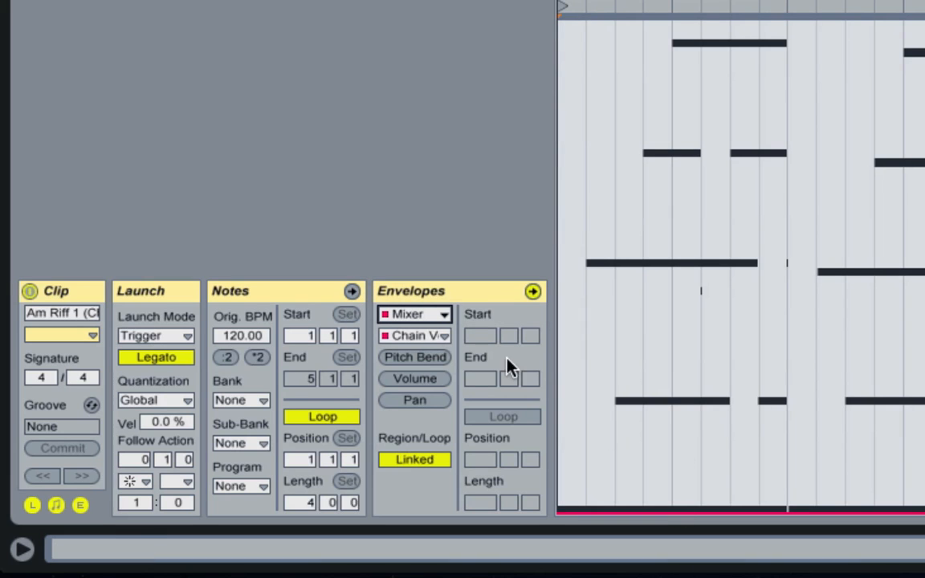
click(419, 333)
click(412, 313)
click(413, 313)
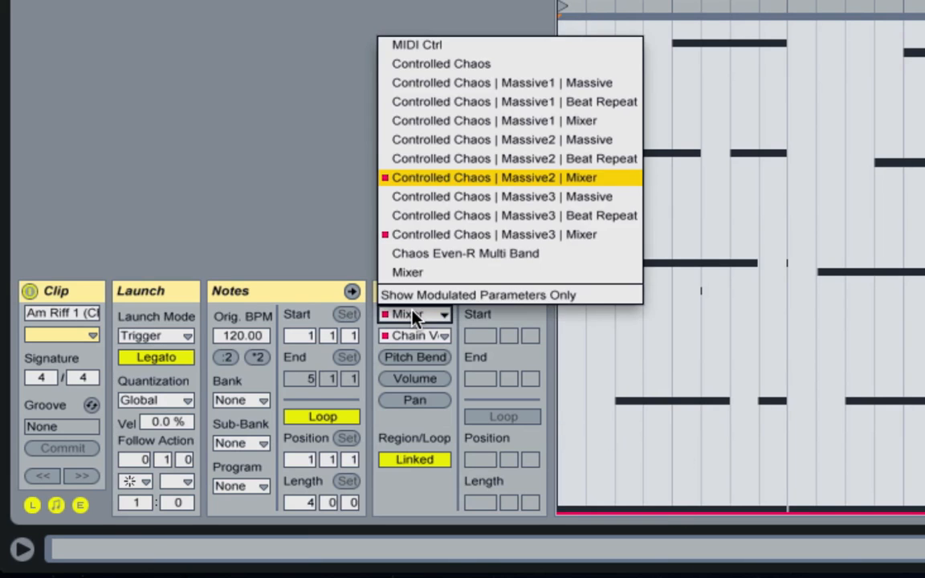
click(410, 241)
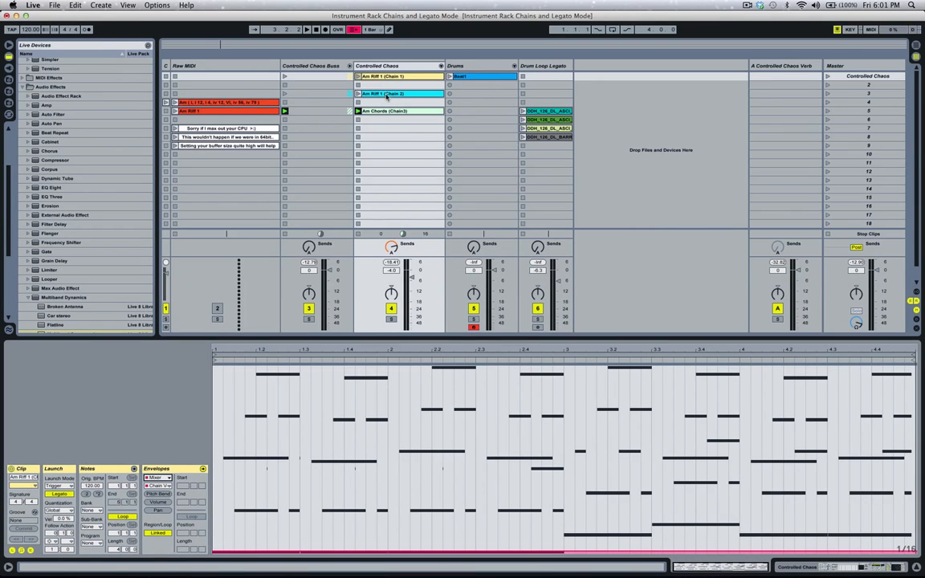
Check the Massive2 and Massive1 Mixer envelopes of the Am Riff 1 (Chain 2) clip, and open the Am Chords (Chain3) clip.
click(386, 95)
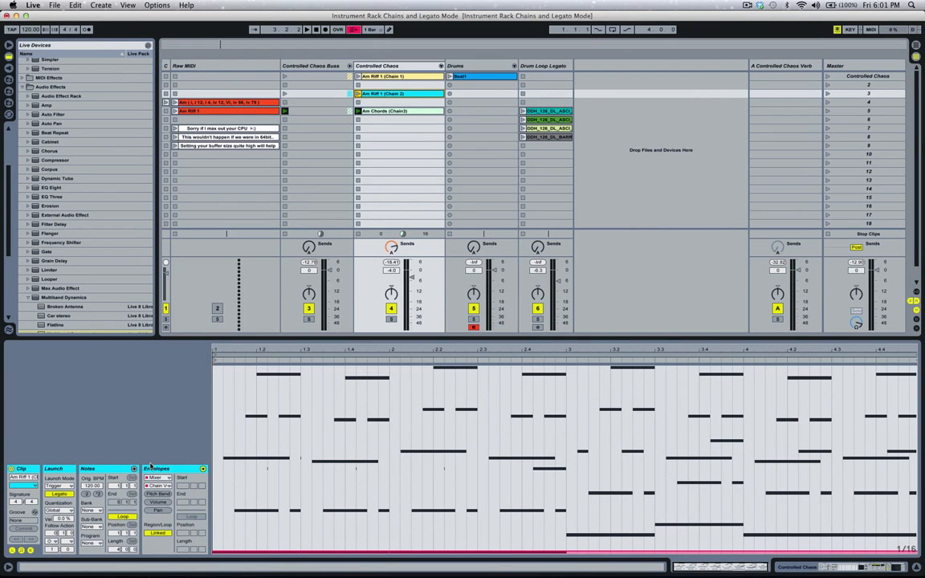
click(157, 477)
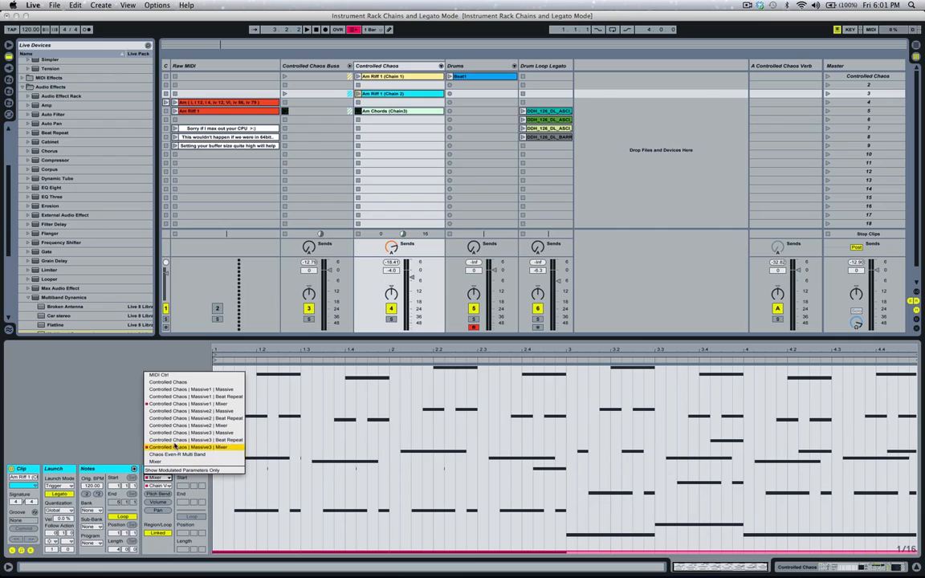
click(177, 425)
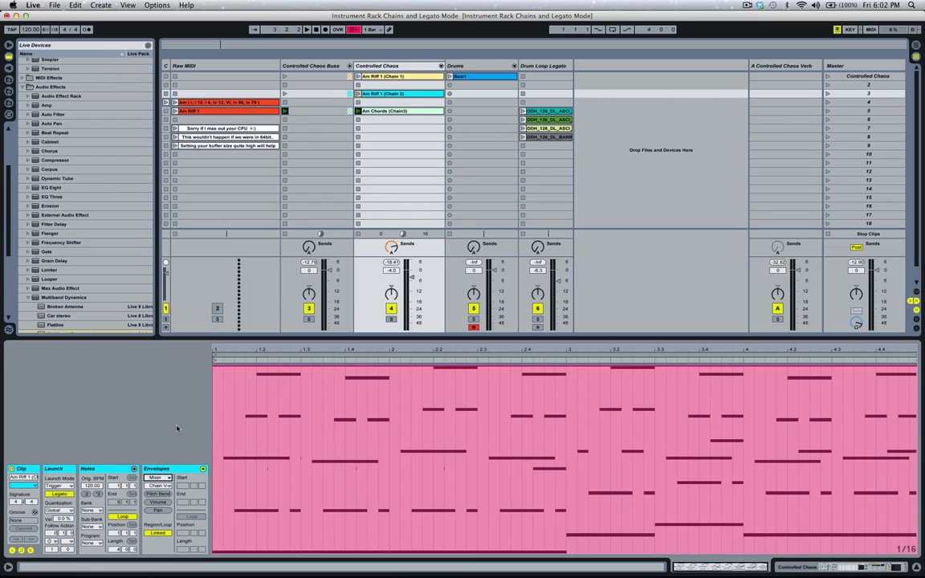
click(168, 477)
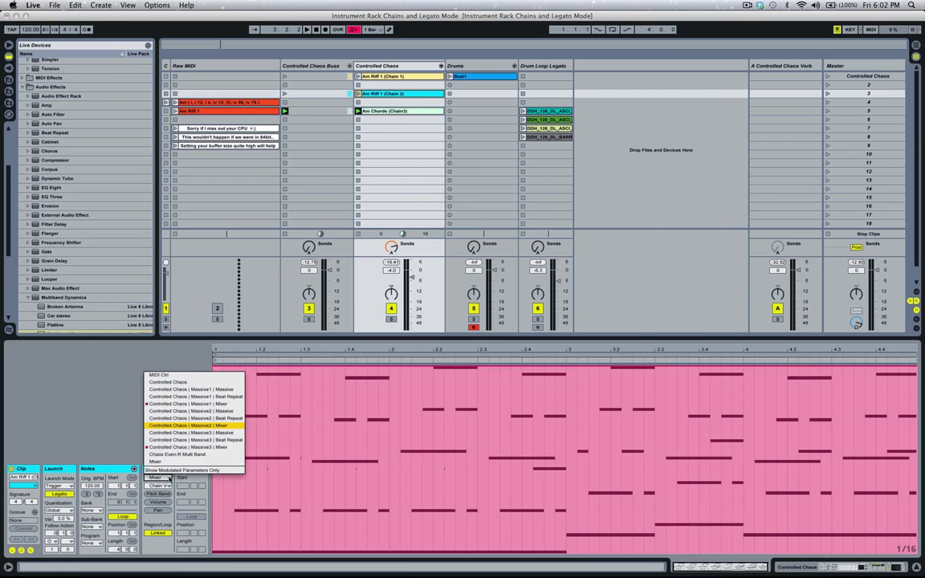
click(165, 404)
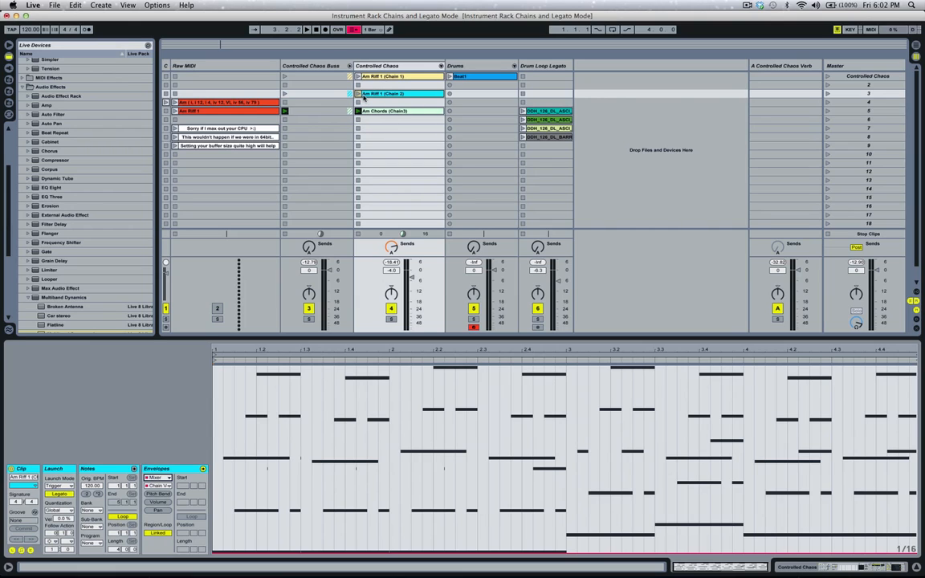
click(386, 112)
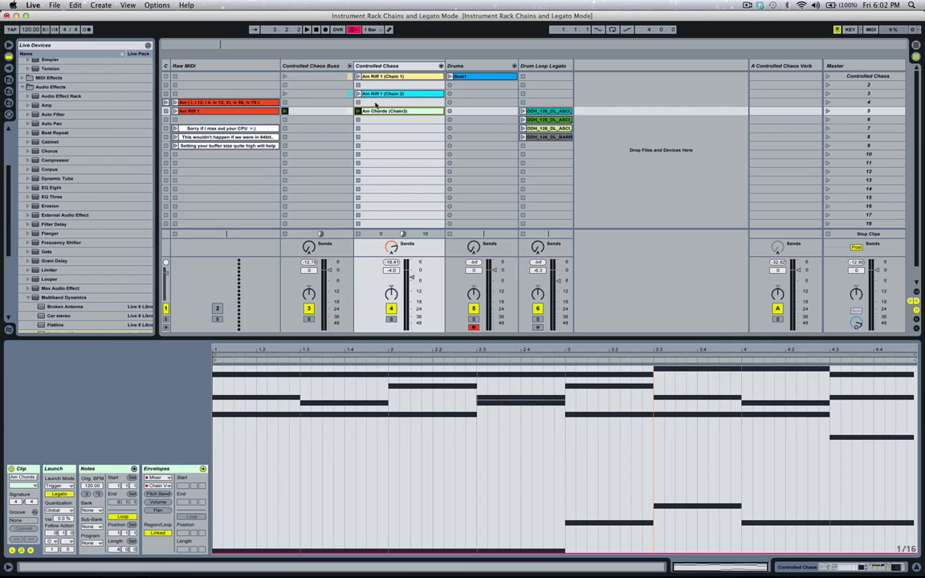
Move the Am Riff 1 (Chain 2) clip to slot 2 and the Am Chords (Chain3) clip to slot 3 of Controlled Chaos.
click(378, 93)
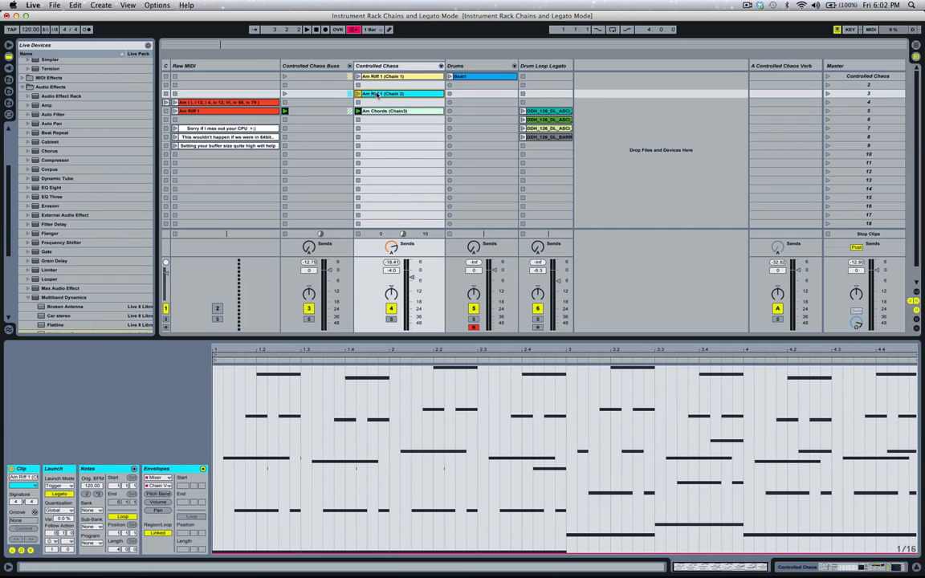
mouse_move(377, 94)
mouse_down()
mouse_move(378, 85)
mouse_move(375, 112)
mouse_move(375, 98)
mouse_up()
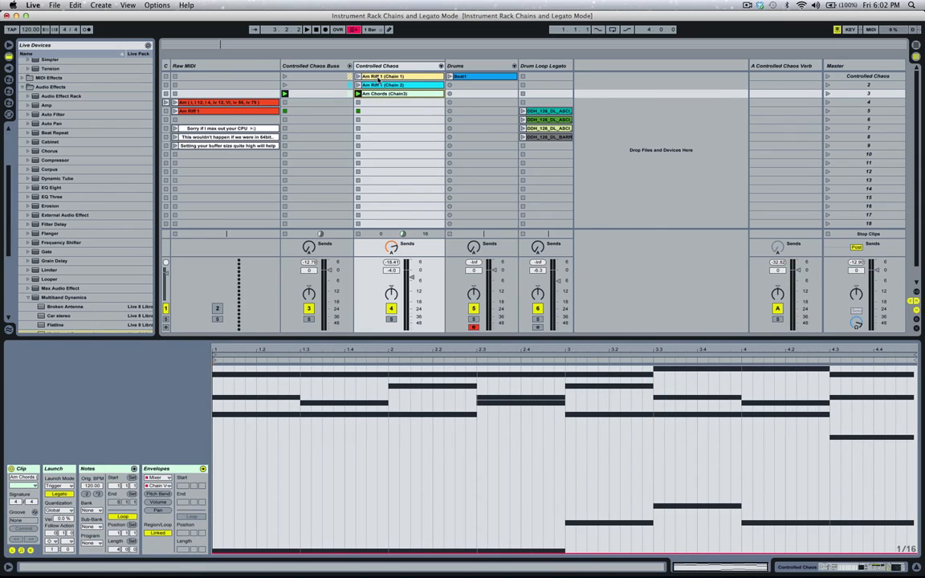
Select all three Controlled Chaos clips together and display their shared launch settings.
shift+click(378, 77)
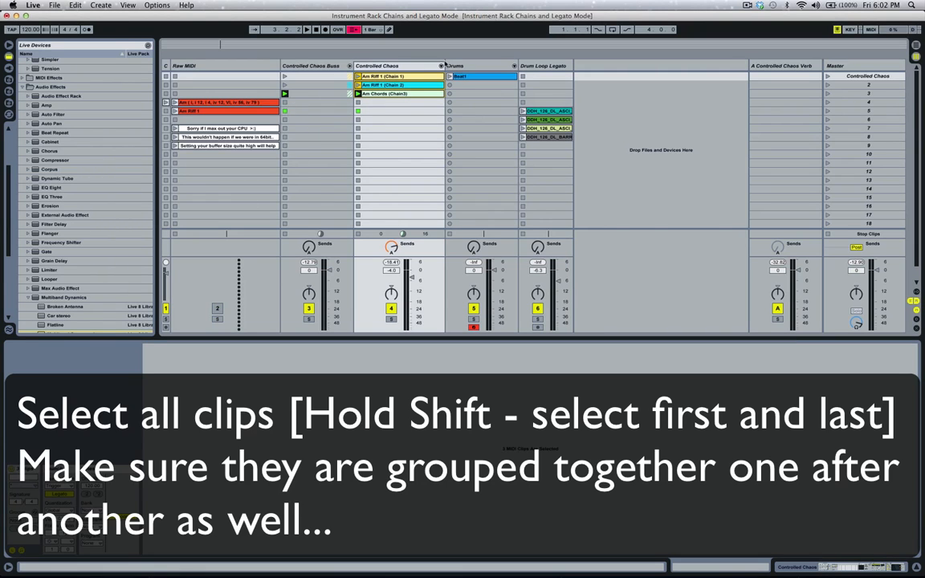
click(375, 95)
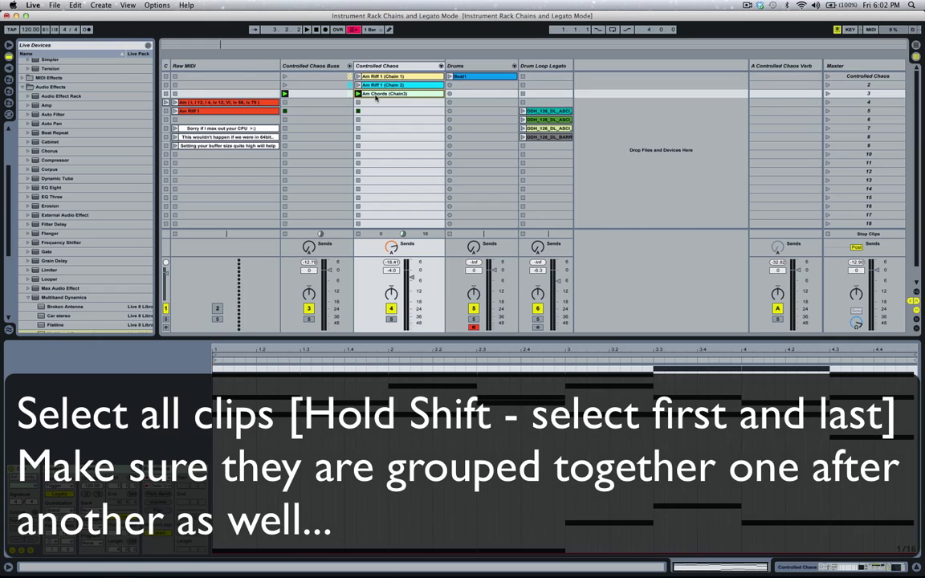
shift+click(380, 76)
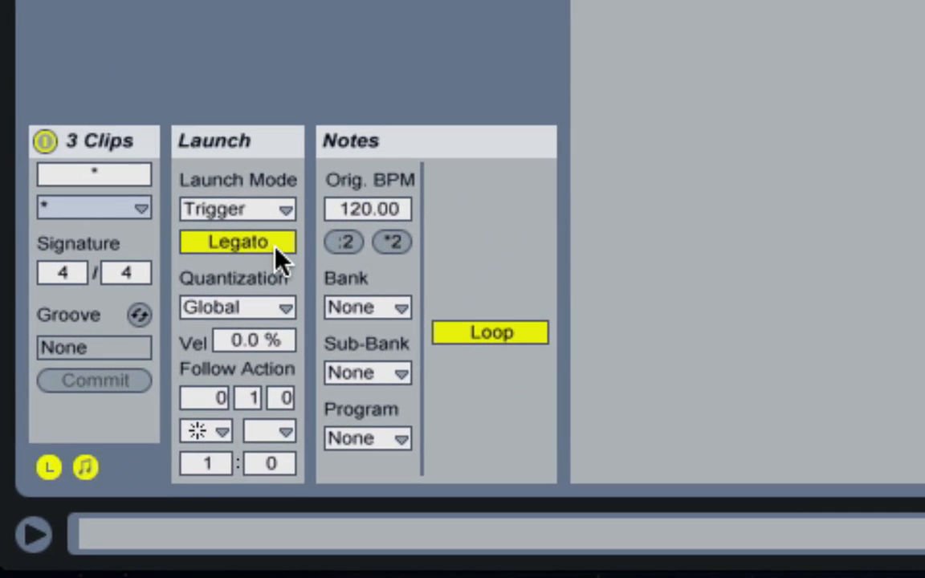
click(46, 477)
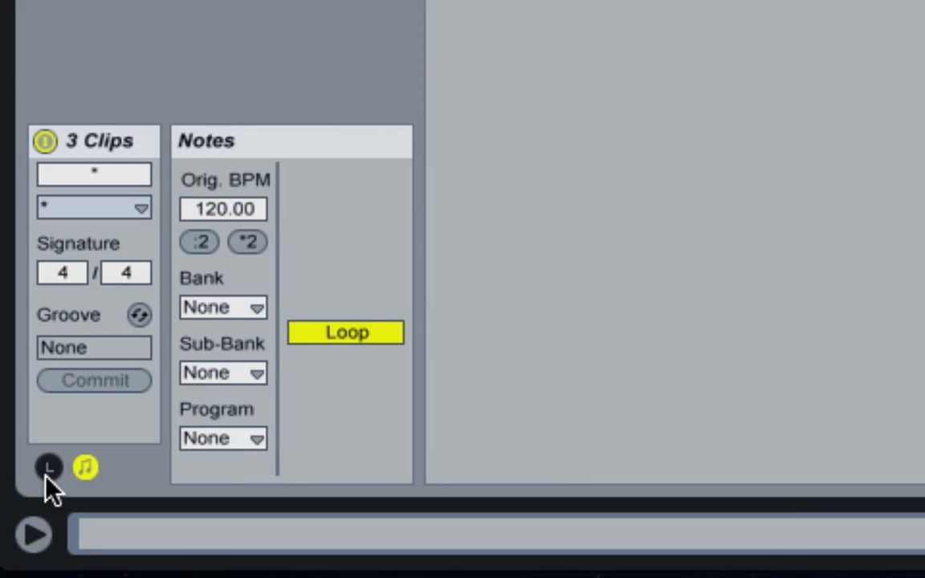
click(46, 479)
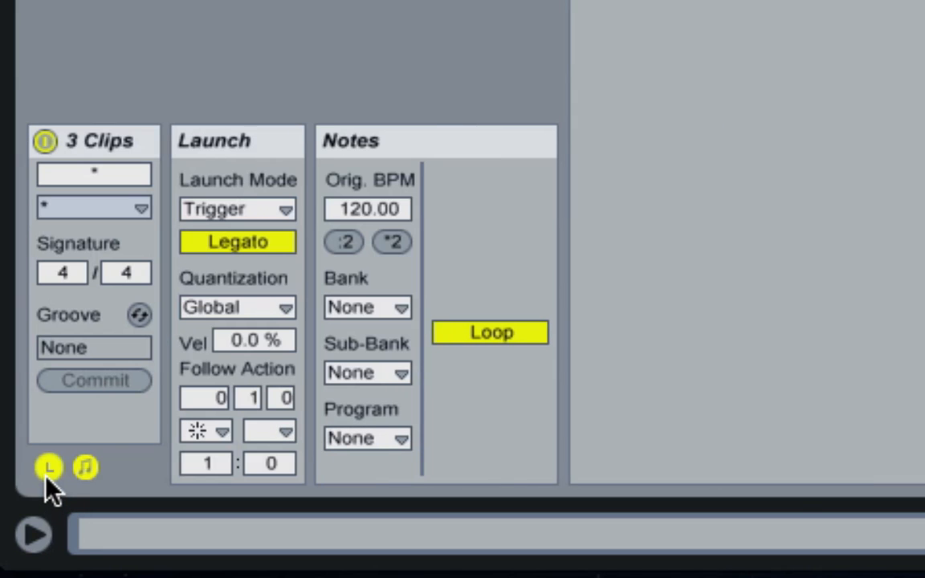
Enable Legato for the three selected clips and set their first follow action to Other.
click(234, 243)
click(234, 243)
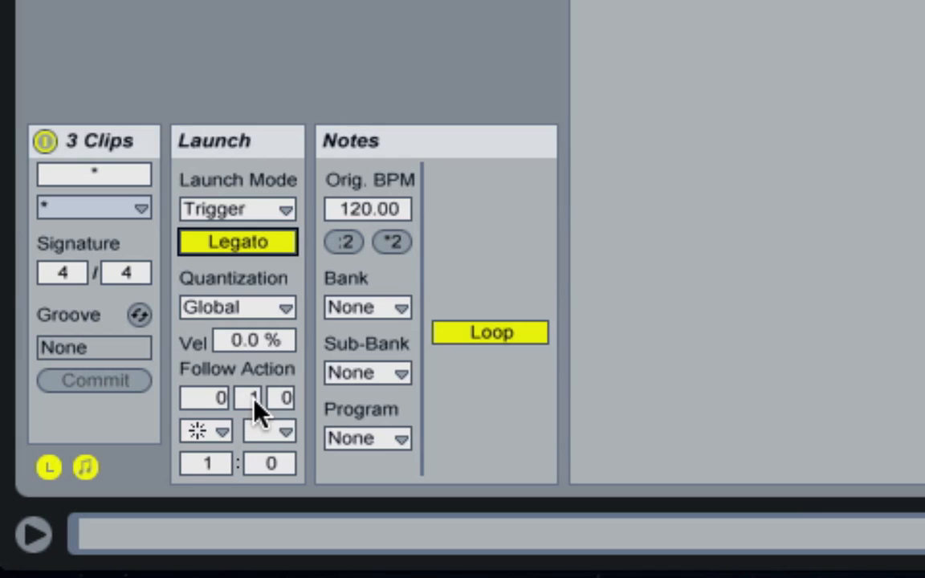
click(217, 432)
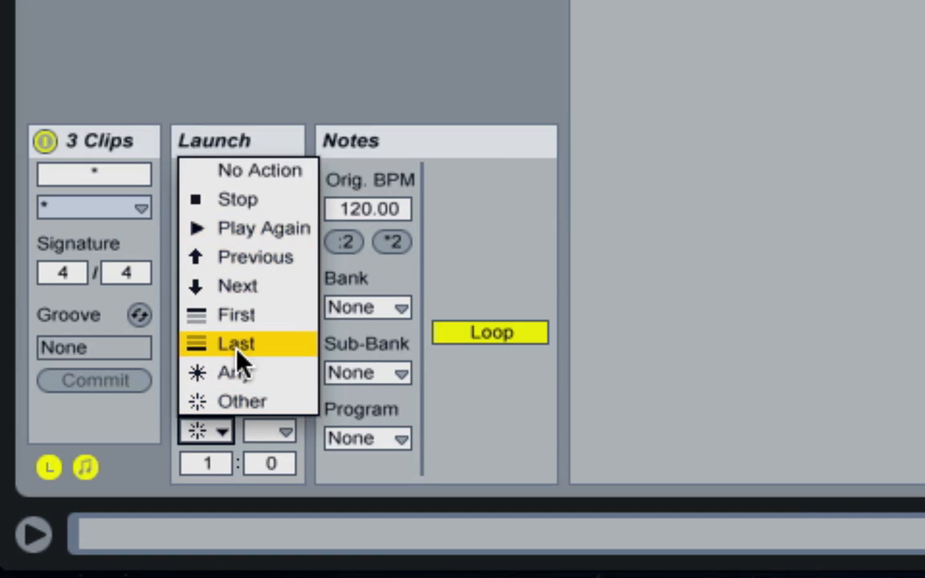
click(250, 402)
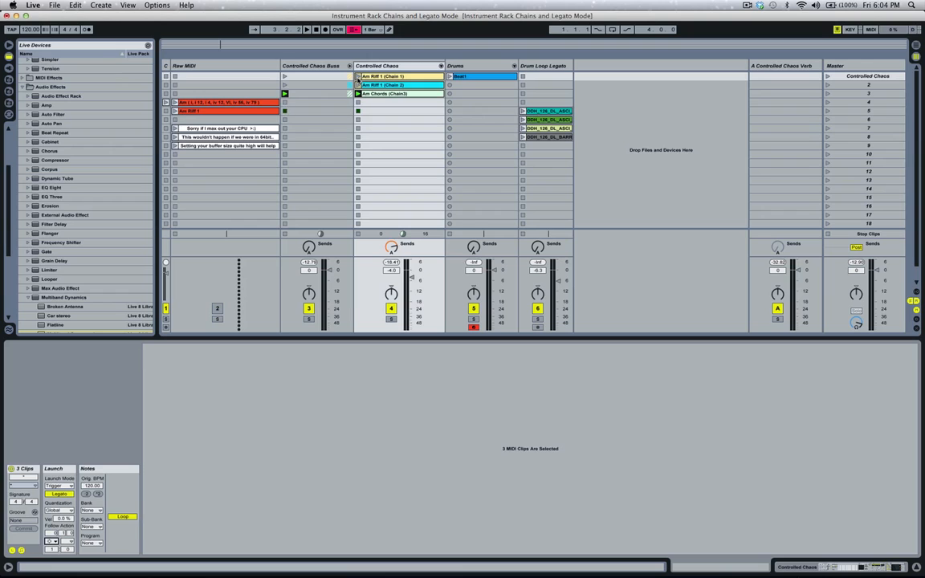
Launch the Am Riff 1 (Chain 1) and Am Riff 1 (Chain 2) clips to audition the Legato follow actions.
click(358, 76)
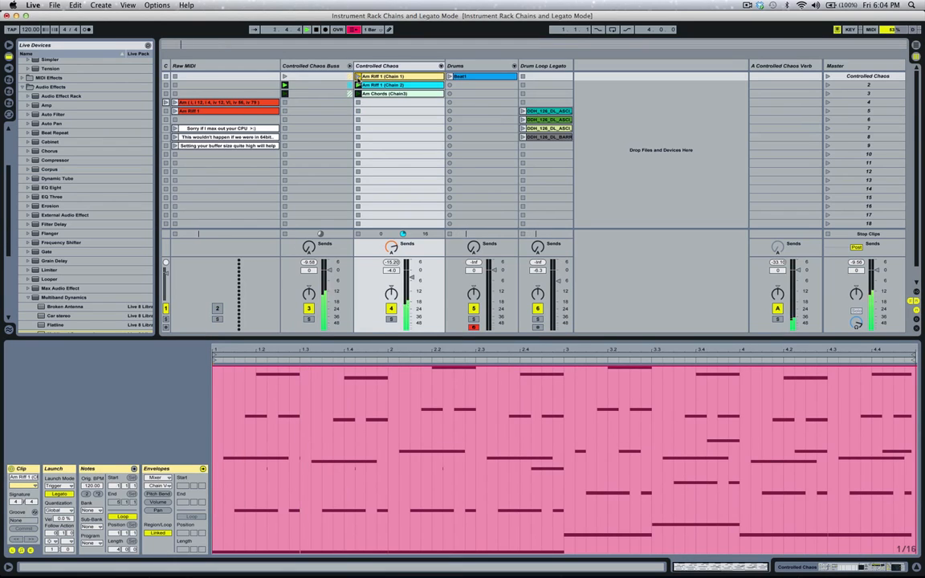
click(358, 85)
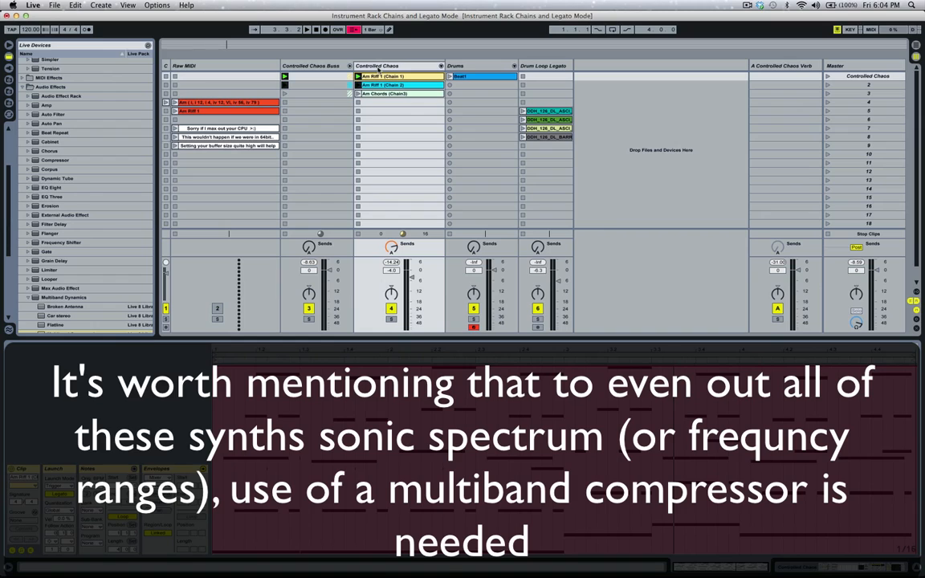
click(378, 67)
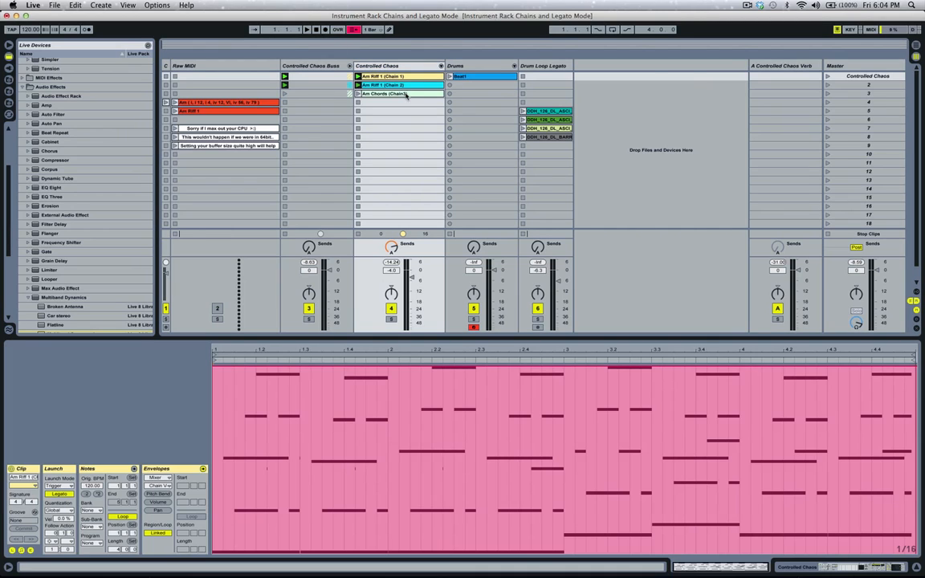
Record the Controlled Chaos scene into the arrangement for about four bars, with the Arrangement View displayed.
click(326, 30)
click(828, 78)
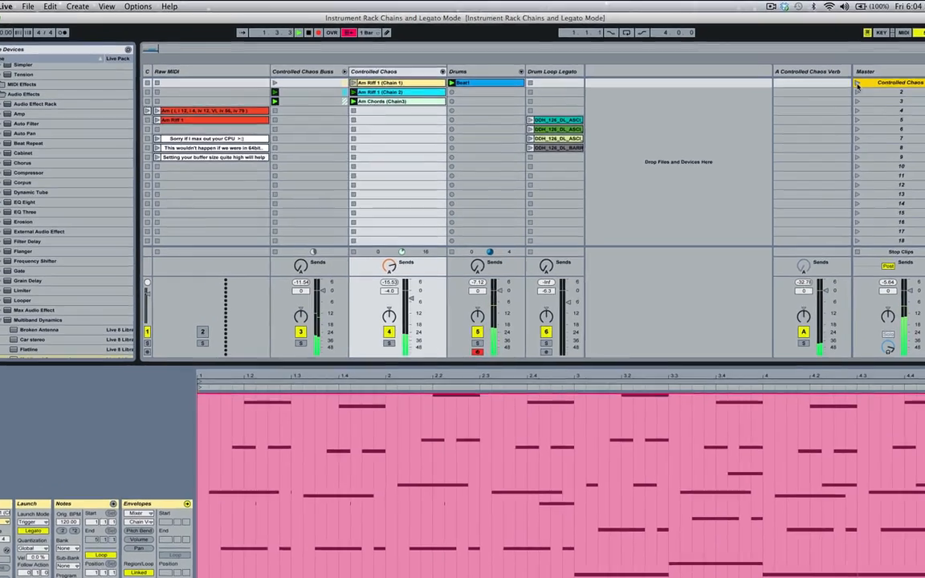
key(Tab)
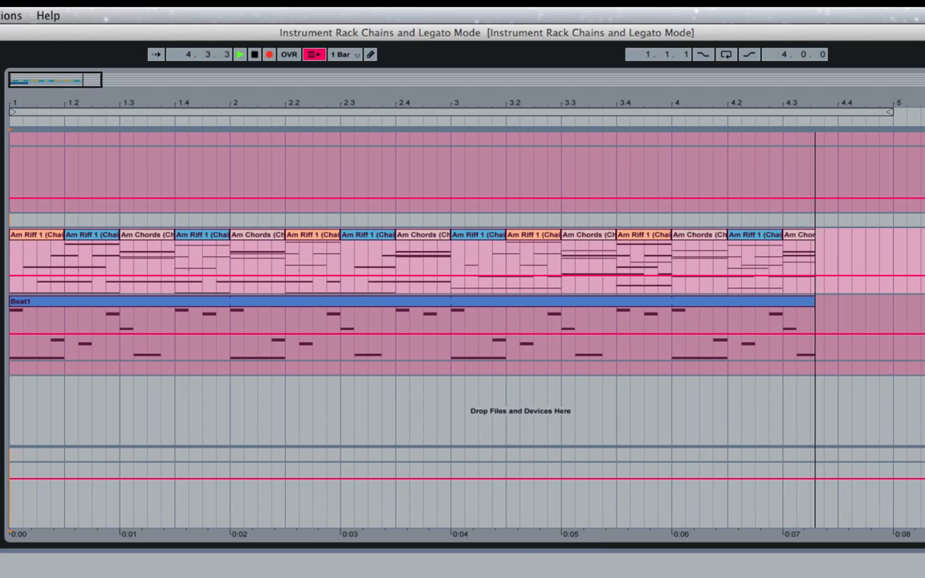
key(space)
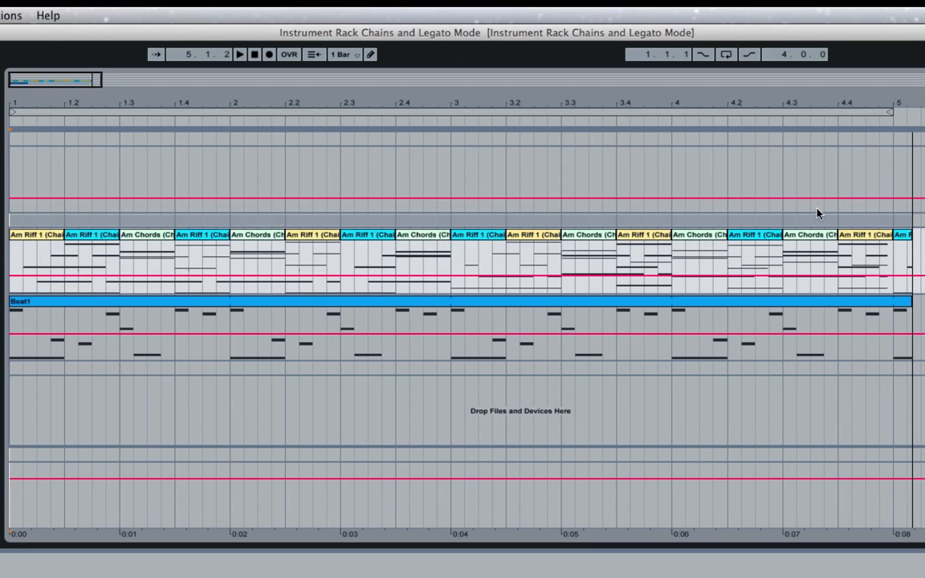
Remove the leftover Am Riff 1 clip after bar 5 and trim the Beat1 clip to end at bar 5.
click(904, 241)
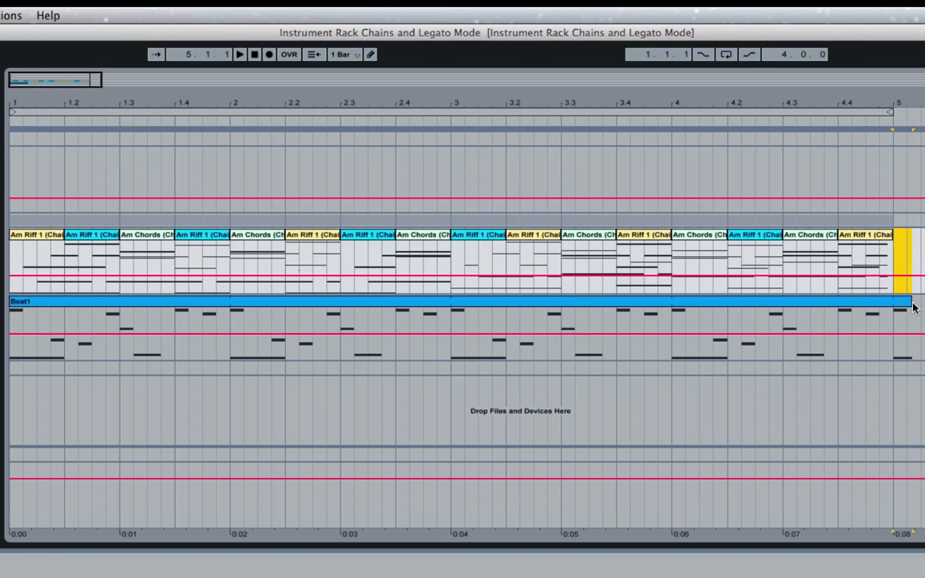
drag(910, 301, 894, 305)
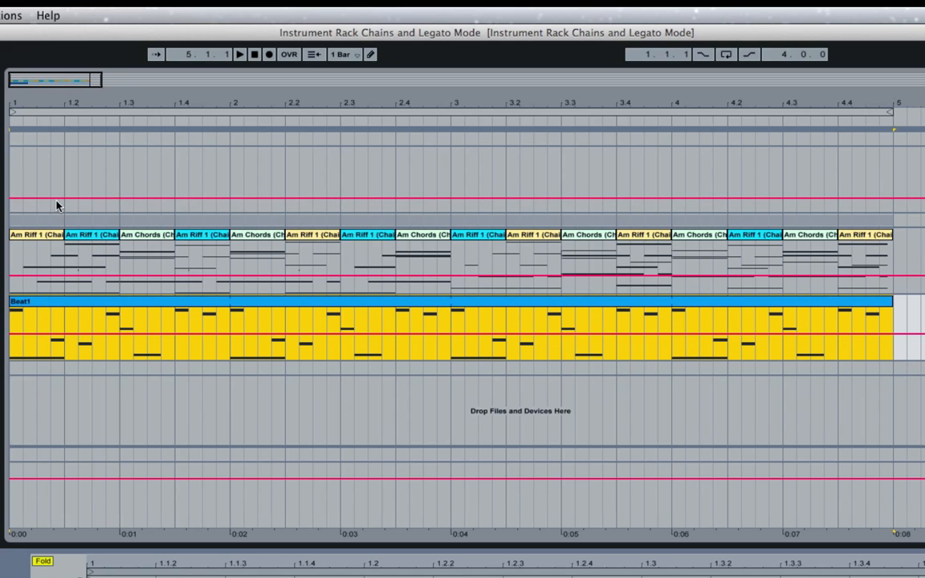
Draw a stepped MASTER FX2-DW envelope for Massive1 across the first Am Riff 1 (Chain 1) clip in Draw Mode.
click(39, 235)
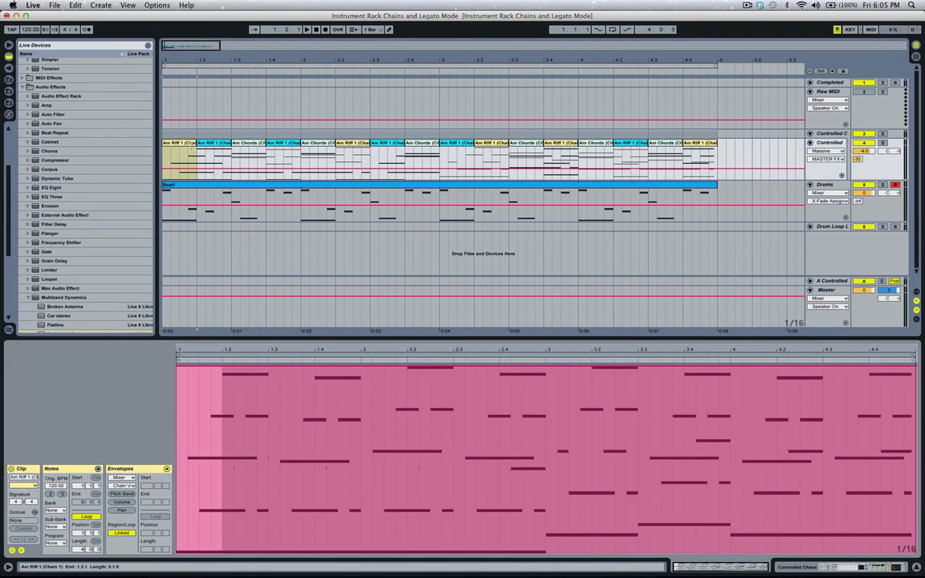
click(189, 145)
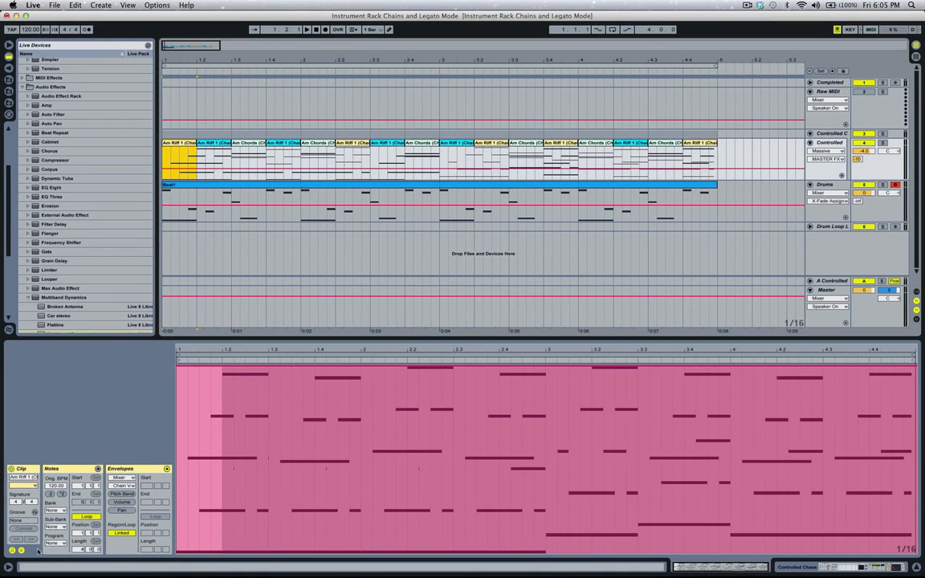
click(128, 477)
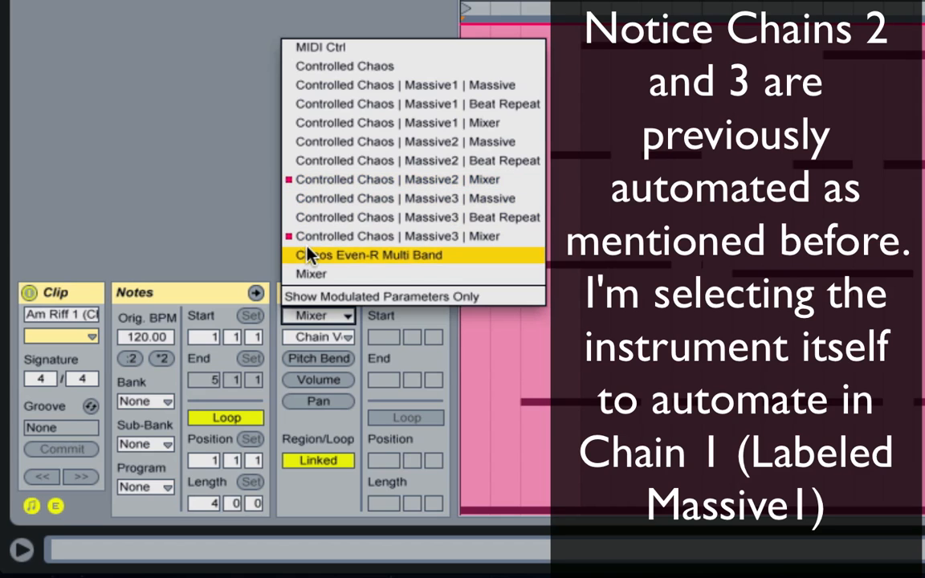
click(372, 92)
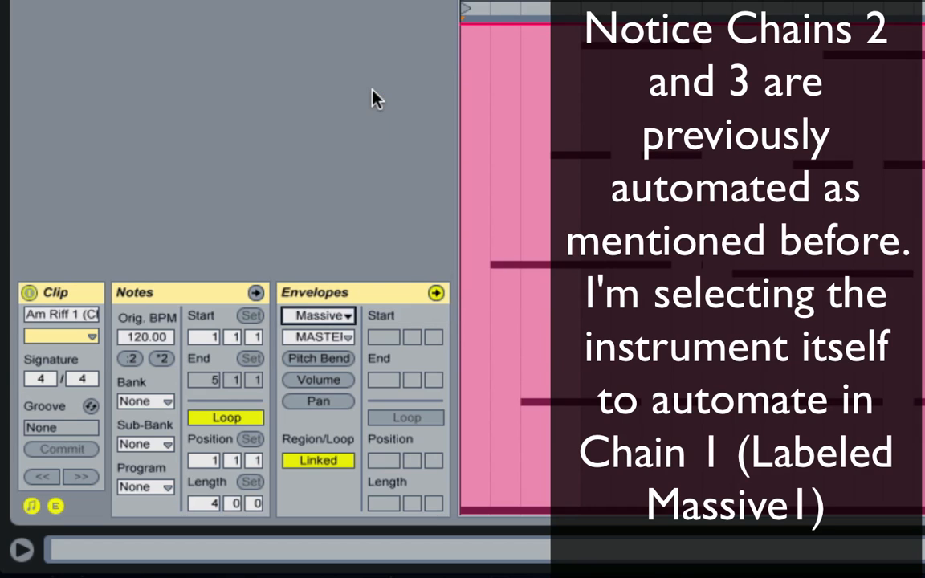
click(345, 338)
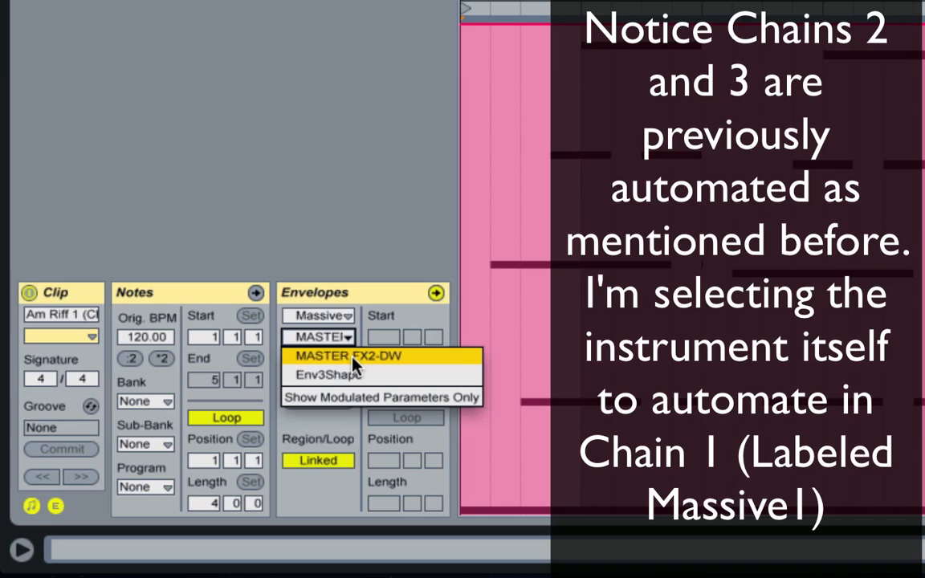
click(353, 361)
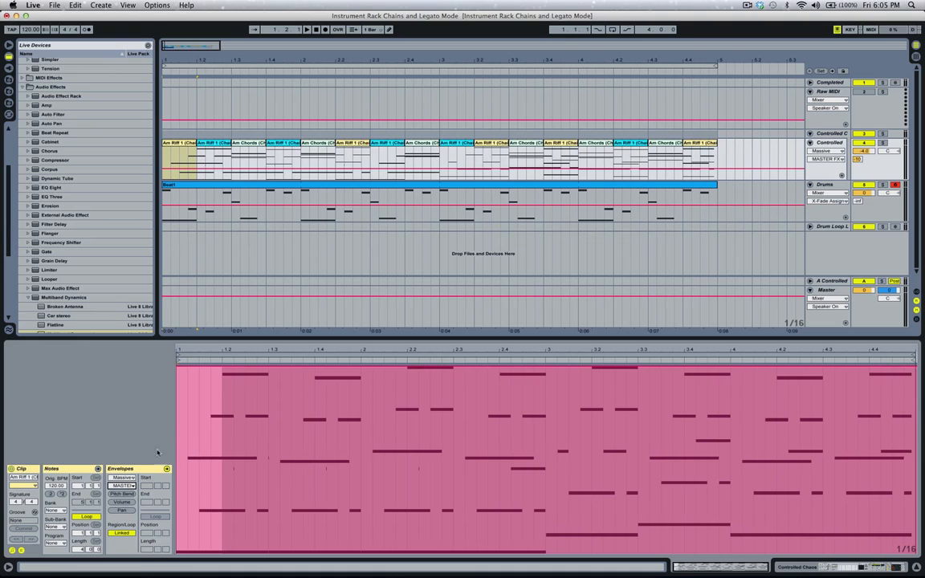
right_click(196, 430)
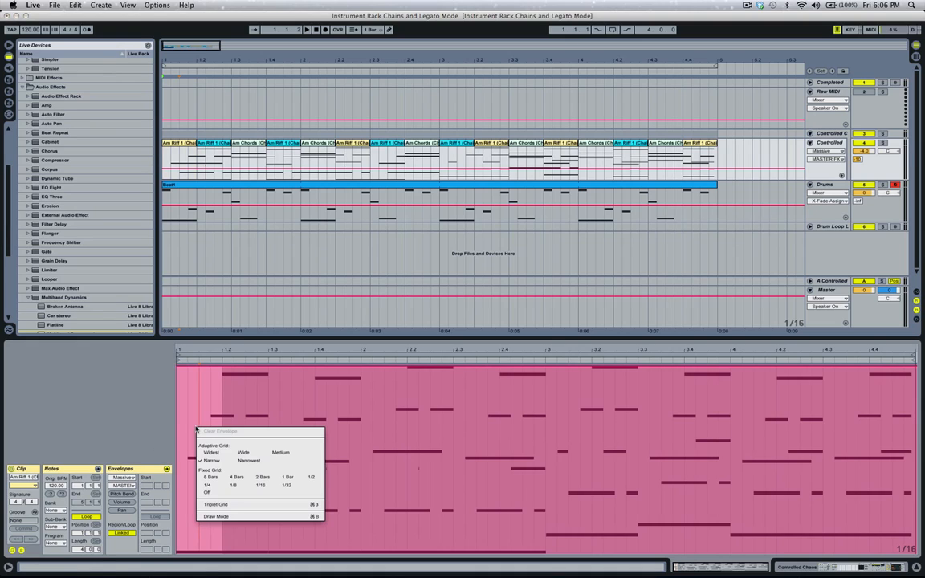
click(222, 514)
mouse_move(226, 471)
mouse_down()
mouse_move(204, 439)
mouse_move(182, 485)
mouse_move(182, 546)
mouse_up()
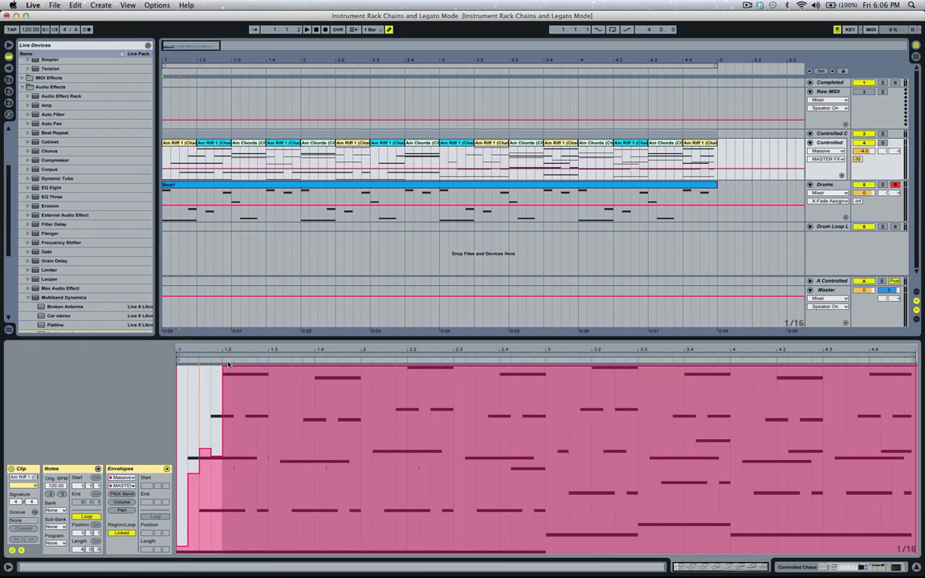
Draw a MASTER FX2-DW envelope for Massive2 in the Am Riff 1 (Chain 2) clip at 1.2.
click(210, 145)
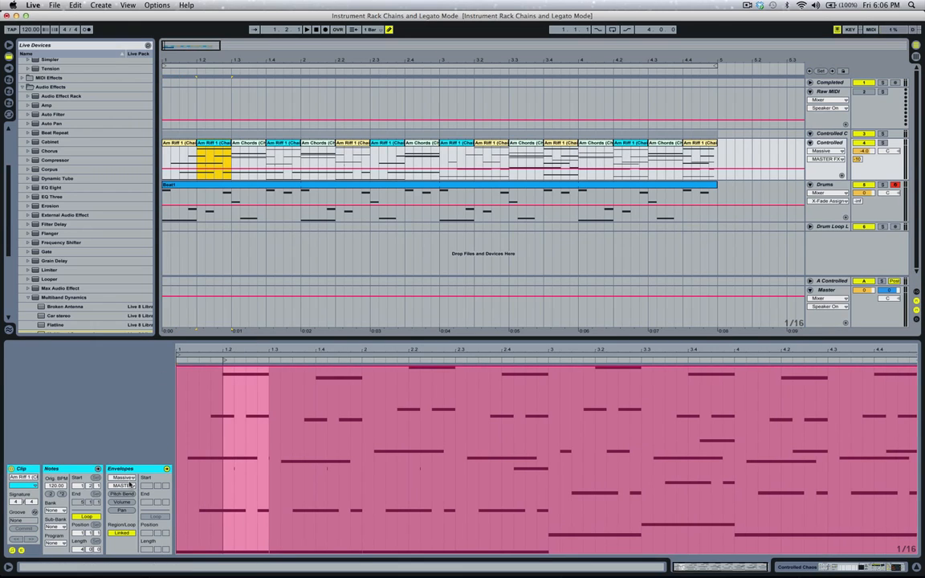
click(127, 478)
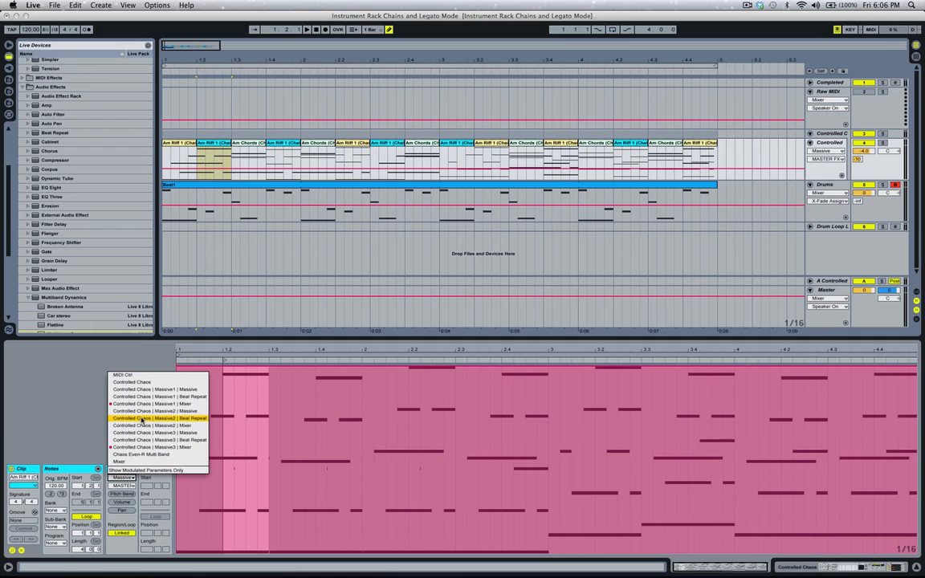
click(141, 412)
click(125, 486)
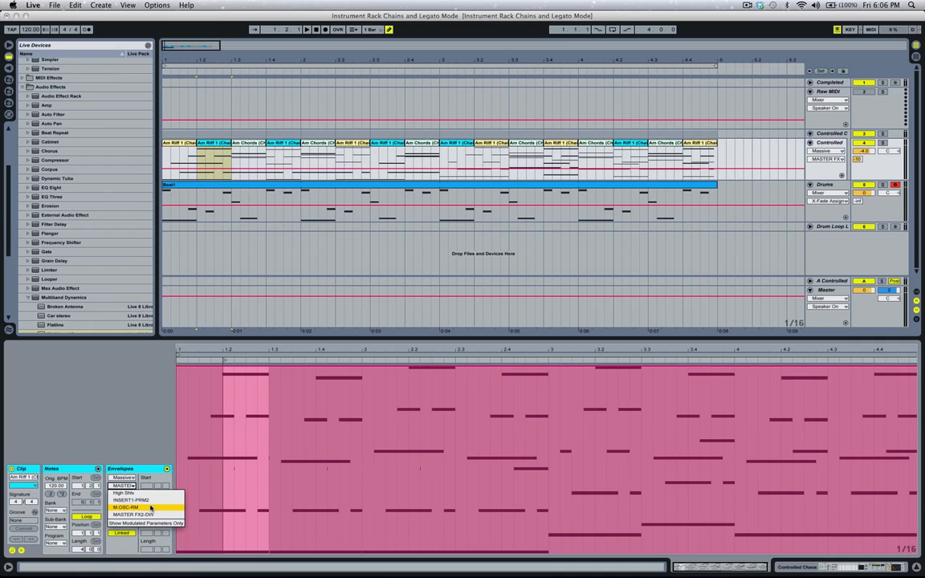
click(151, 509)
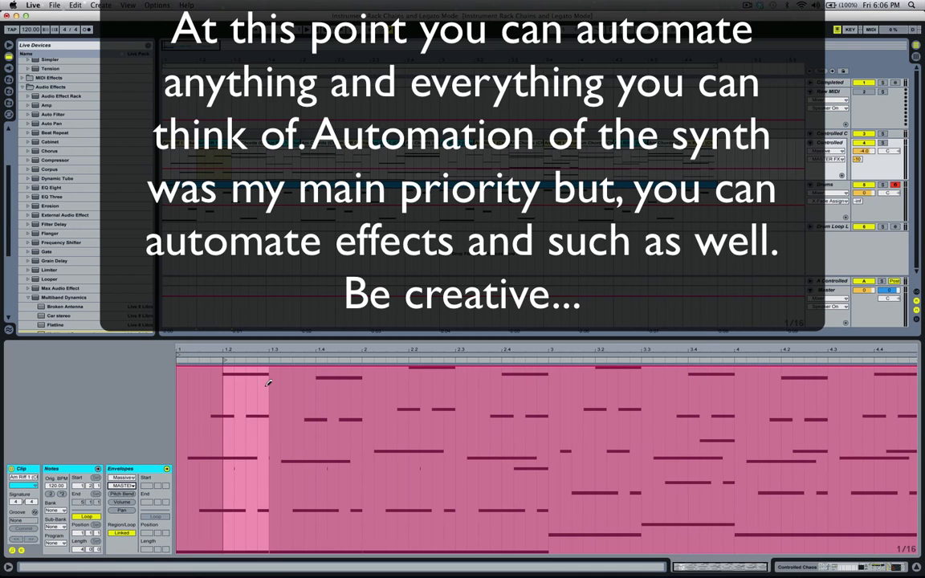
mouse_move(264, 373)
mouse_down()
mouse_move(241, 430)
mouse_move(233, 513)
mouse_move(241, 546)
mouse_move(266, 551)
mouse_up()
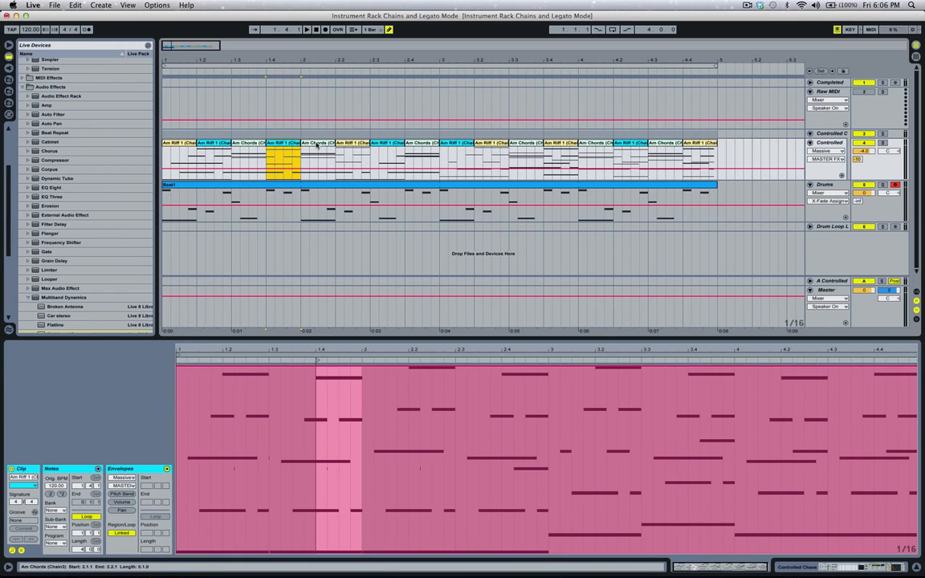
Draw a rising stepped MASTER FX2-DW envelope for Massive3 in the Am Chords (Chain3) clip at bar 2.
click(317, 149)
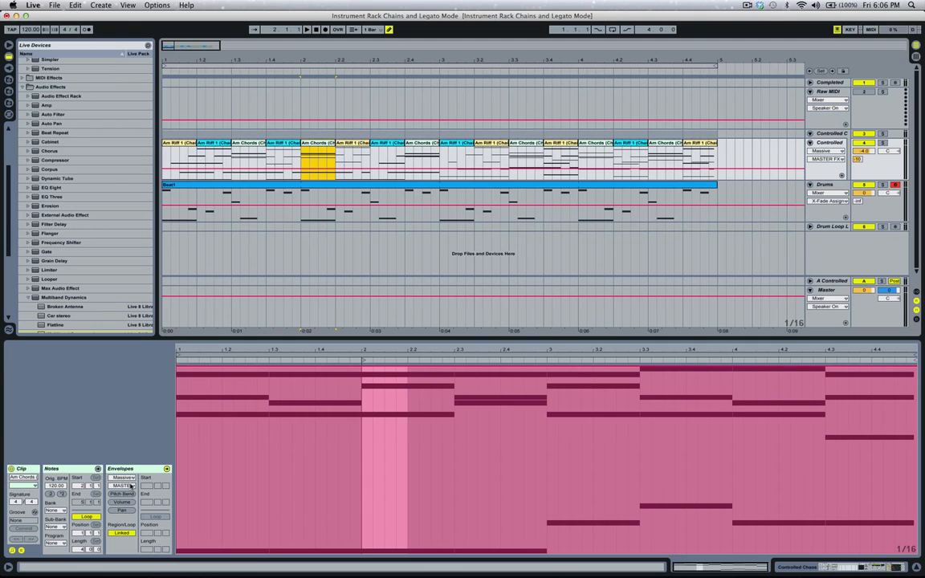
click(132, 485)
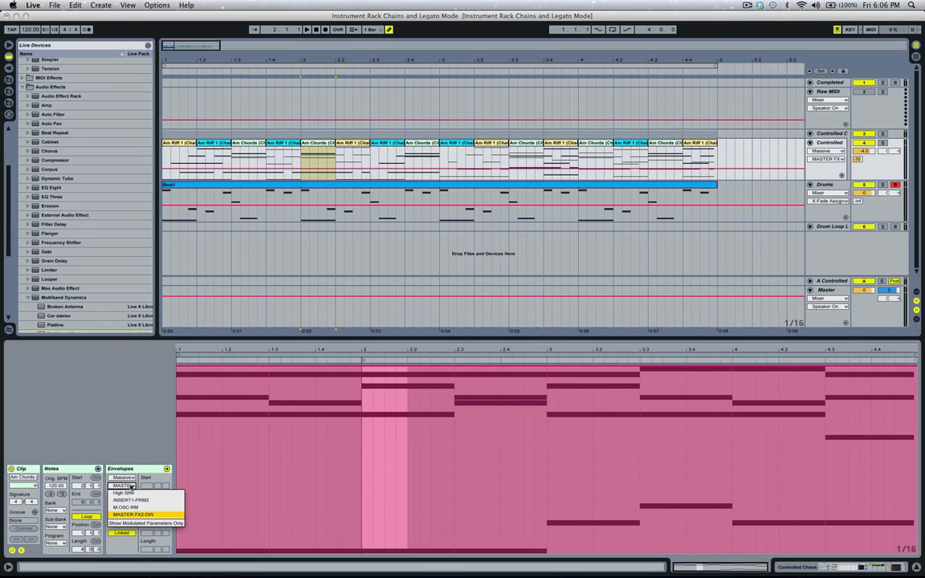
click(119, 478)
click(117, 478)
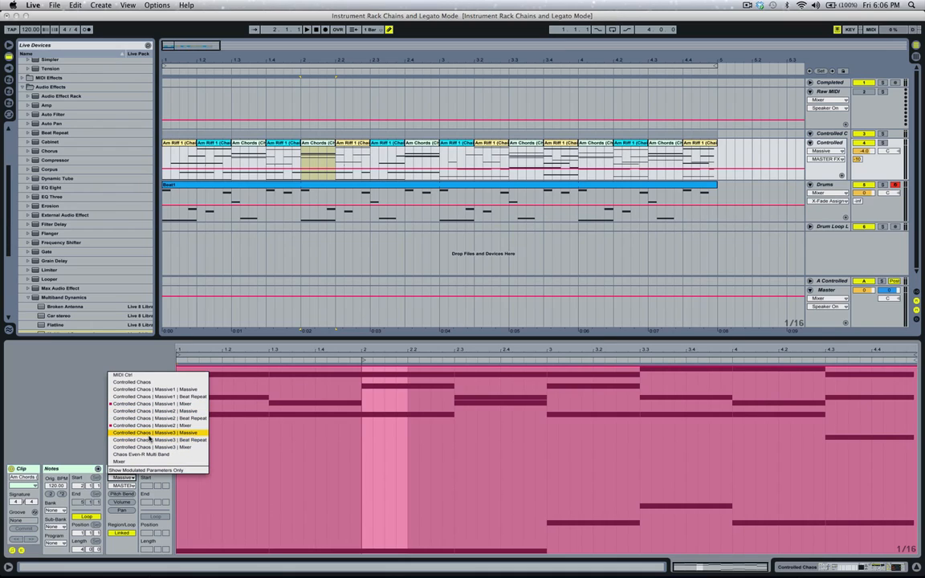
click(149, 434)
click(129, 486)
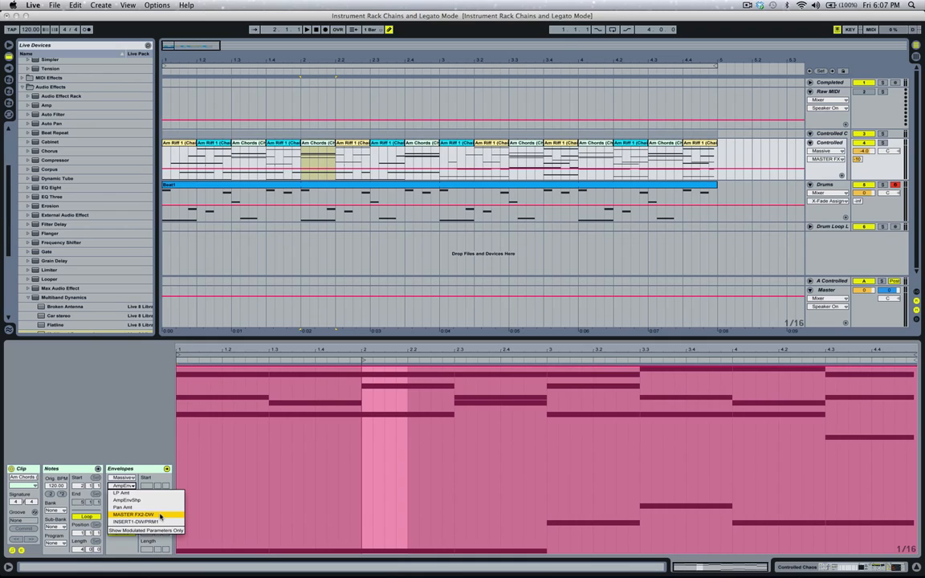
click(161, 515)
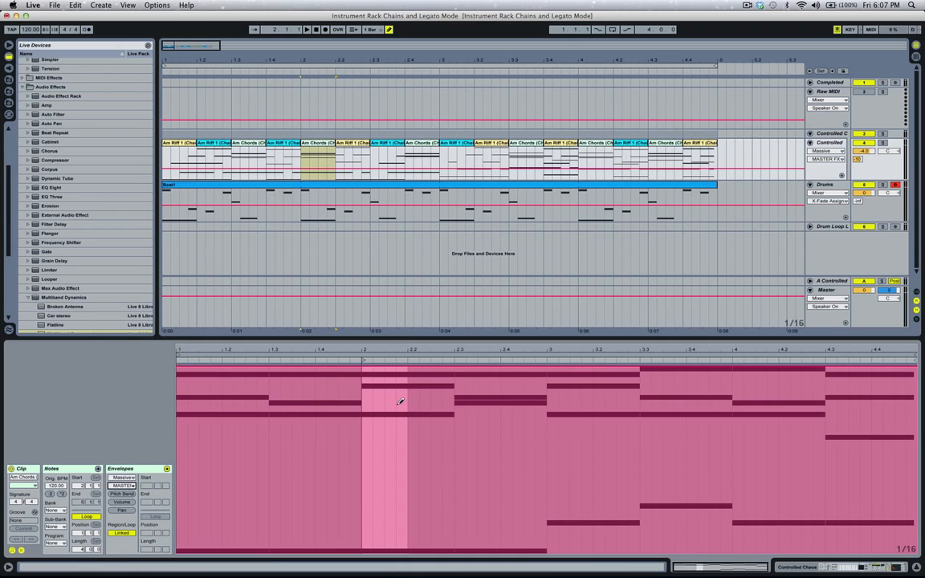
mouse_move(406, 390)
mouse_down()
mouse_move(398, 379)
mouse_move(367, 543)
mouse_up()
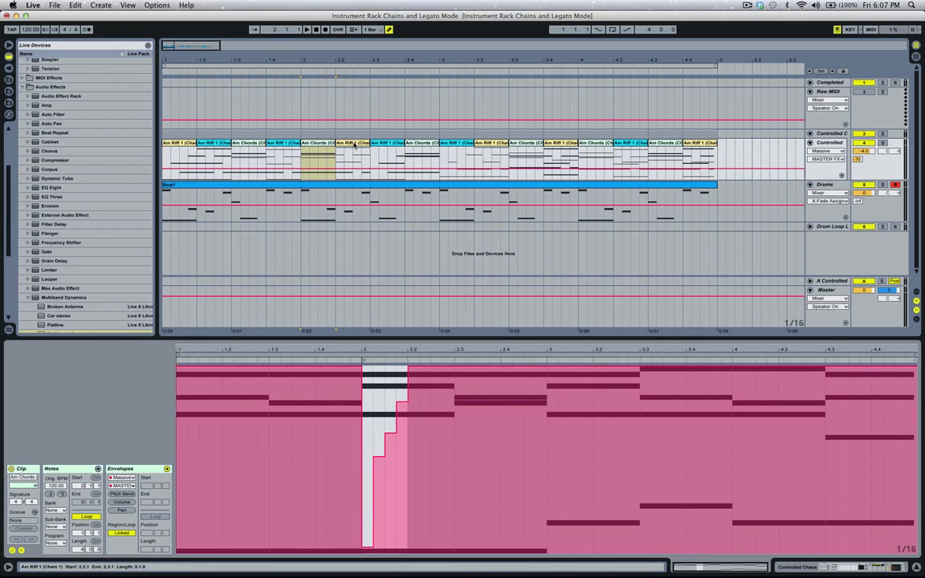
Open the Am Riff 1 (Chain 2) clip at 2.3 and bring up a Massive2 envelope.
click(354, 144)
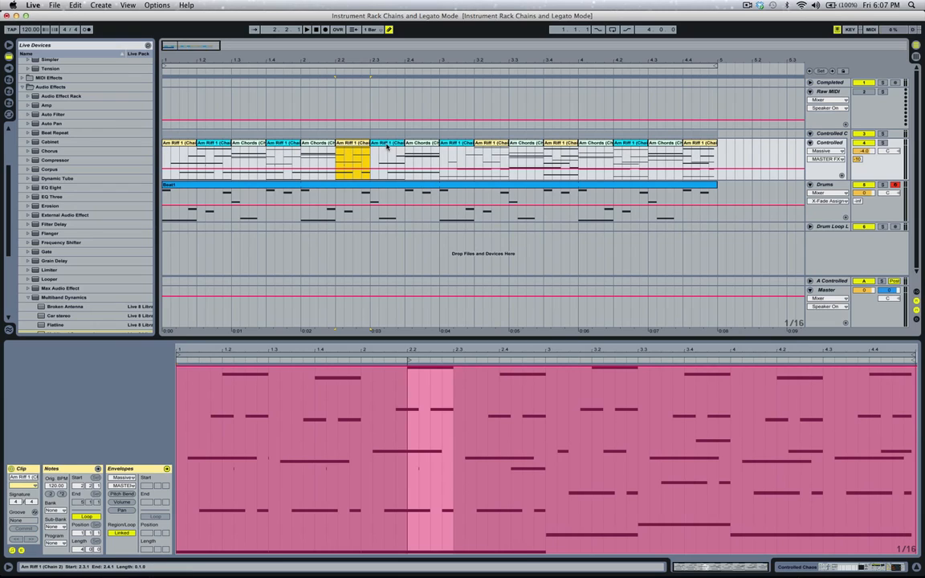
click(386, 145)
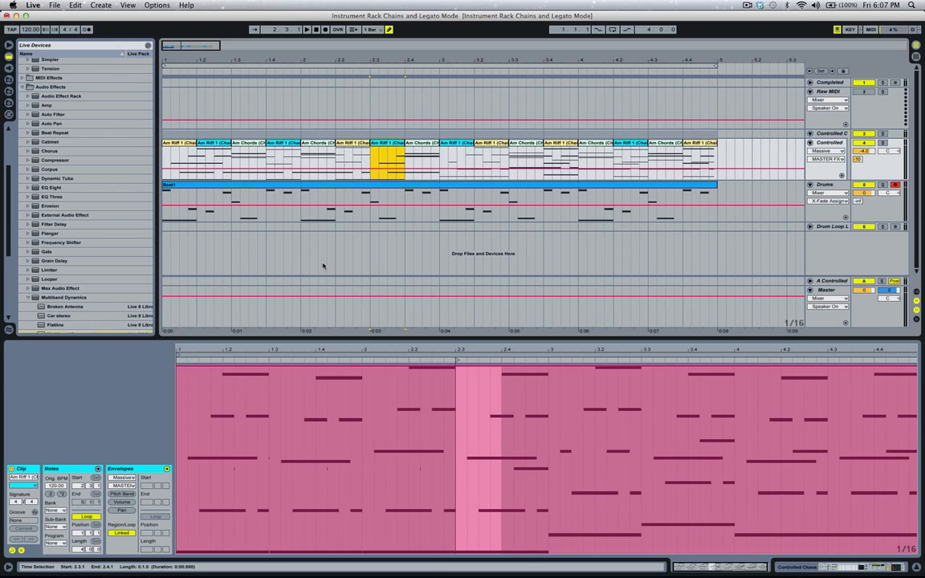
click(122, 478)
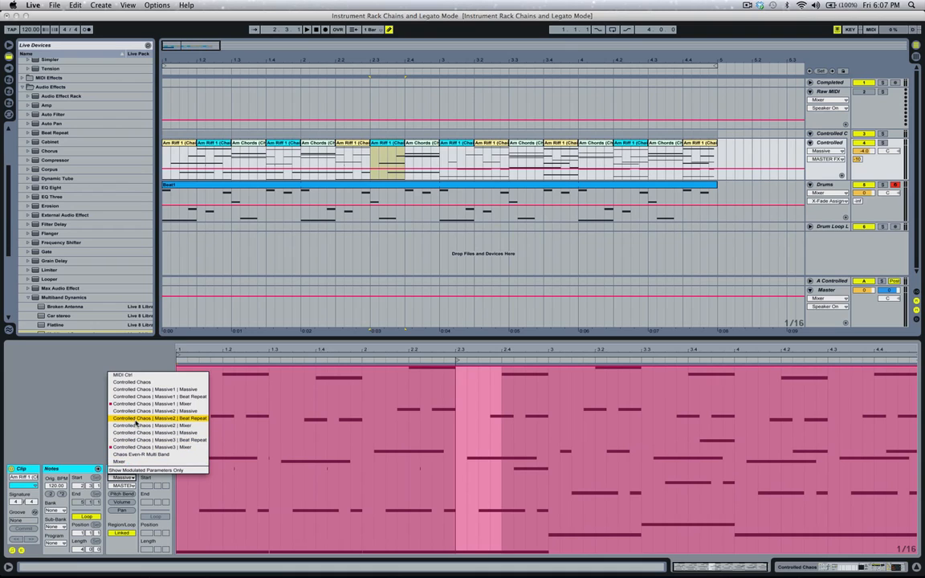
click(138, 418)
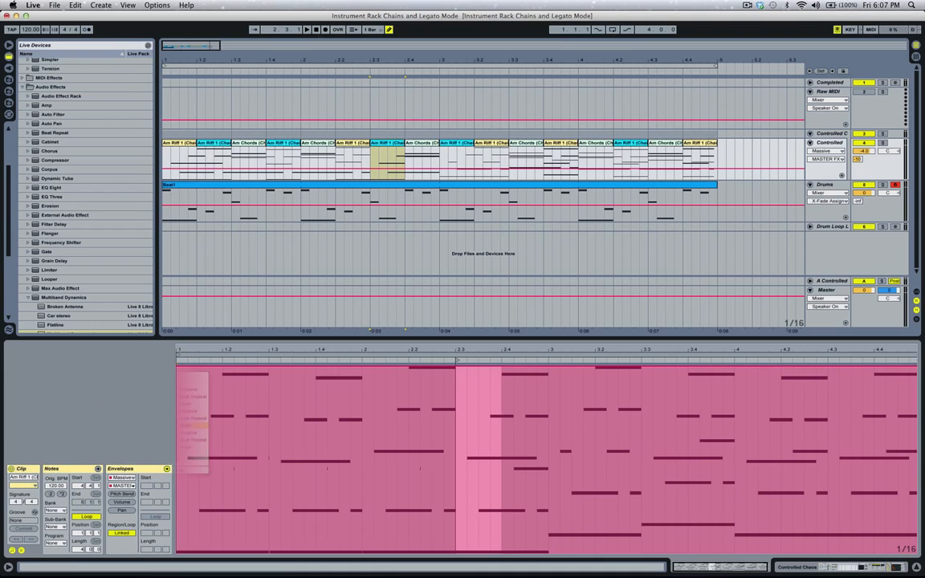
Play the automated arrangement from the start with all tracks returned to arrangement playback.
click(317, 30)
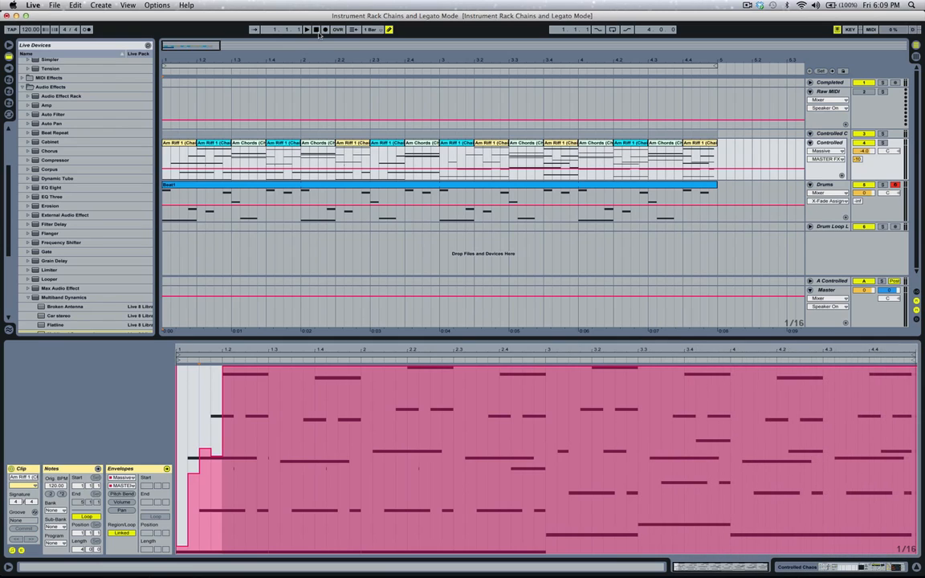
key(space)
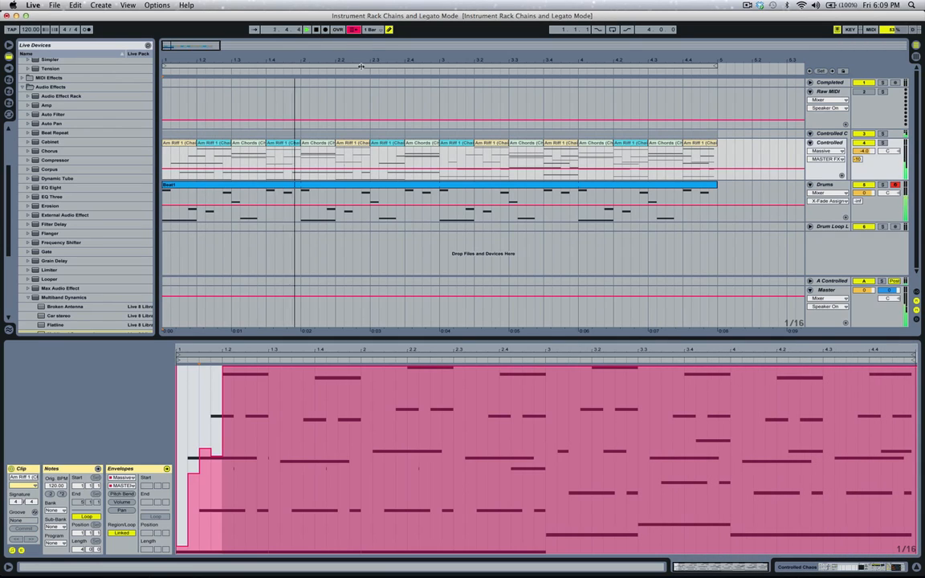
click(353, 31)
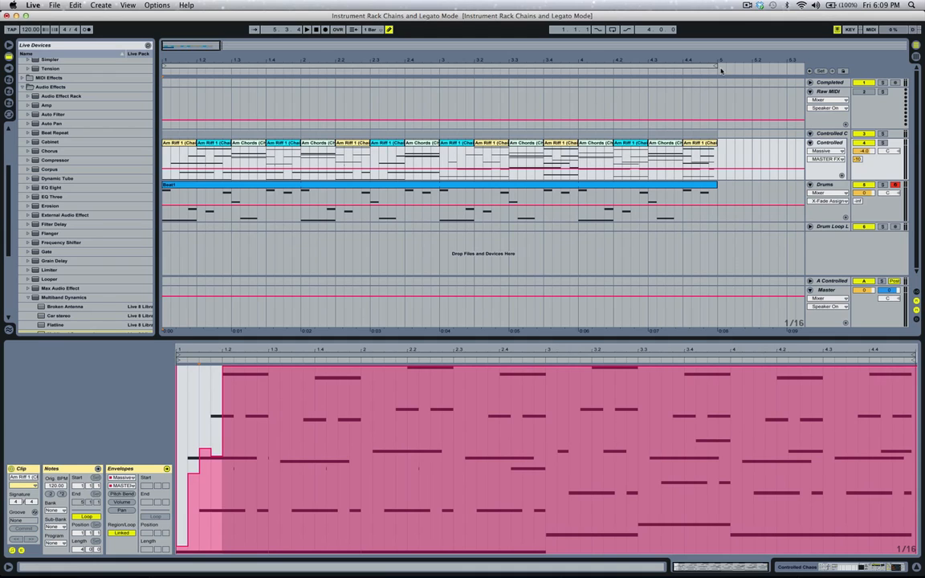
click(652, 64)
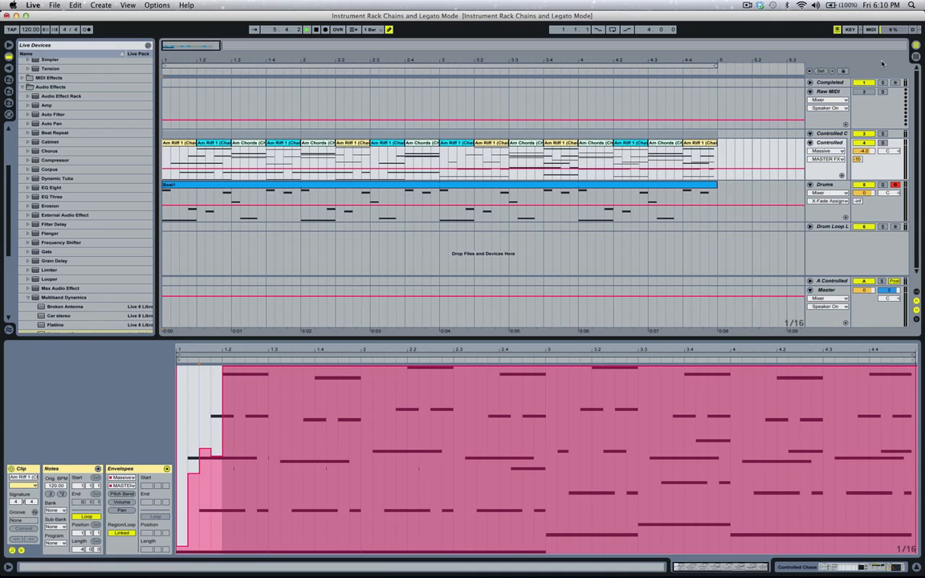
In Session View, move all four Drum Loop Legato clips together up into scenes 1 to 4.
key(Tab)
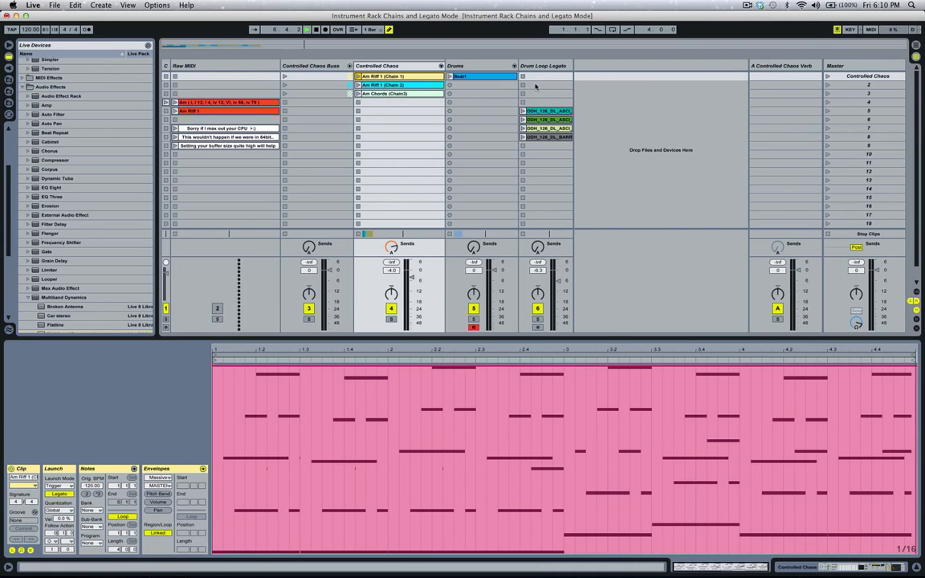
click(538, 112)
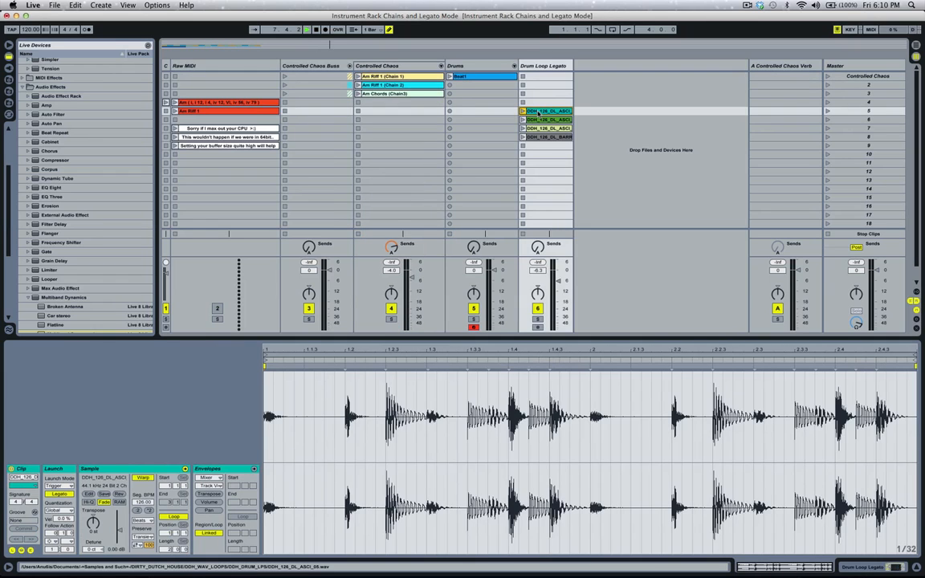
click(541, 137)
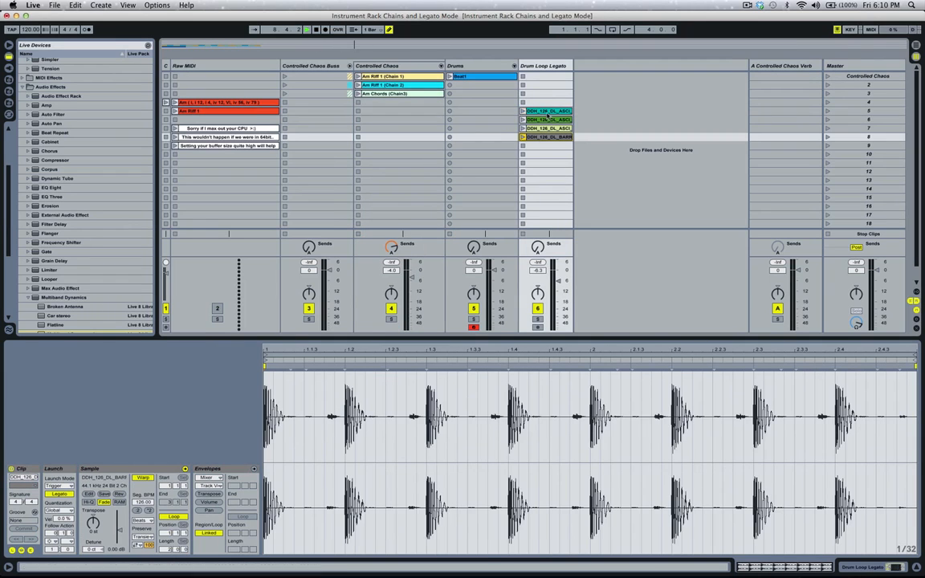
shift+click(547, 112)
drag(547, 111, 544, 77)
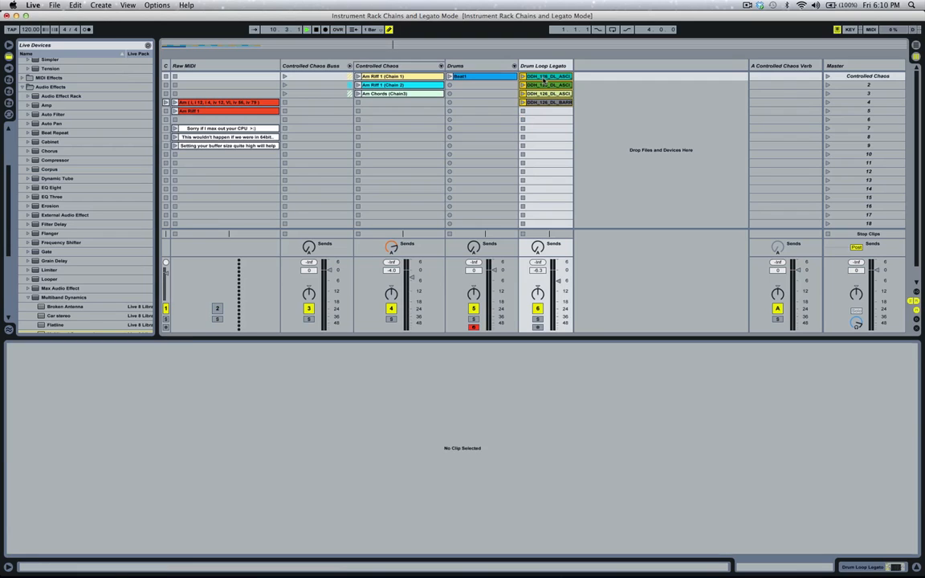
Move the Beat1 clip on the Drums track down to scene 6 and launch the Controlled Chaos scene.
click(482, 77)
drag(482, 77, 484, 120)
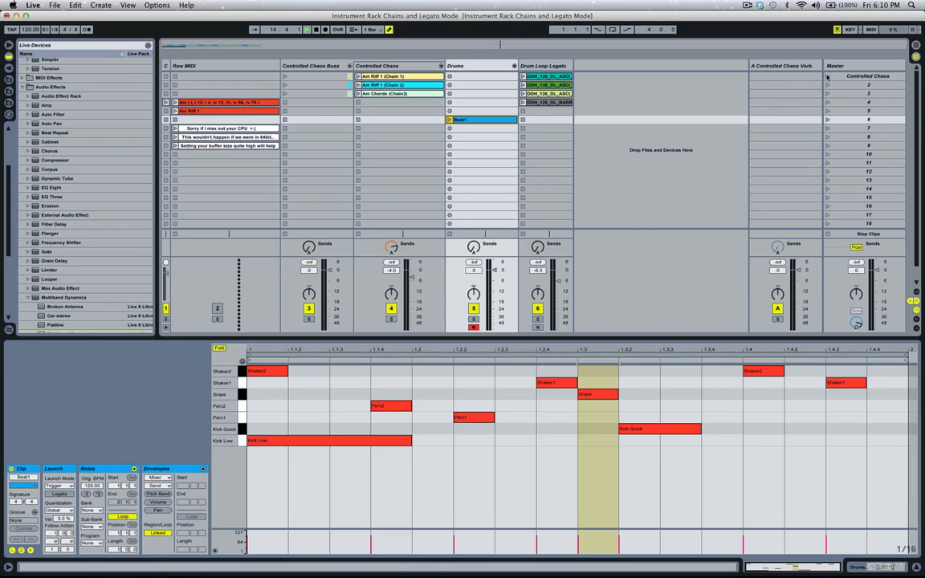
click(828, 77)
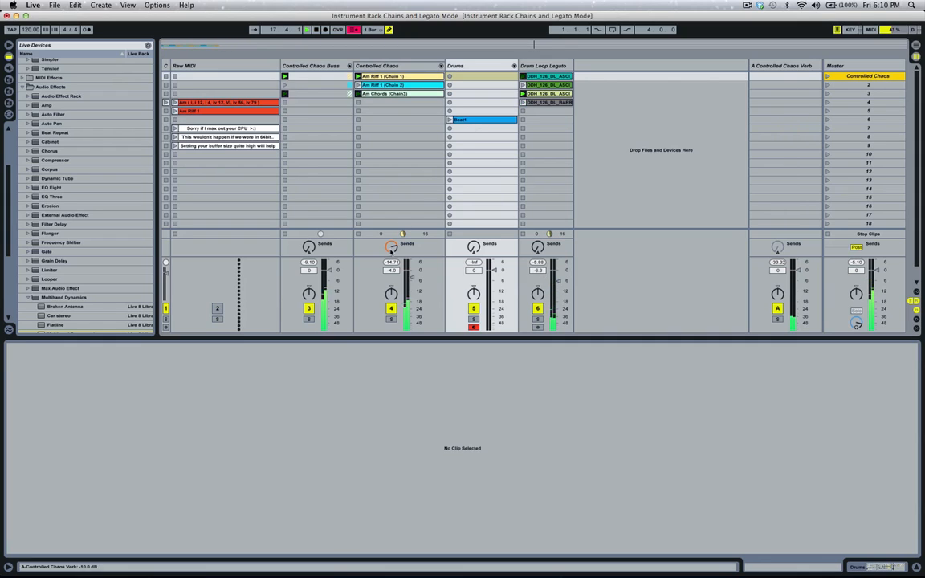
Reverse the sample of the Drum Loop Legato clip in scene 3 while the Controlled Chaos track is temporarily muted.
click(391, 310)
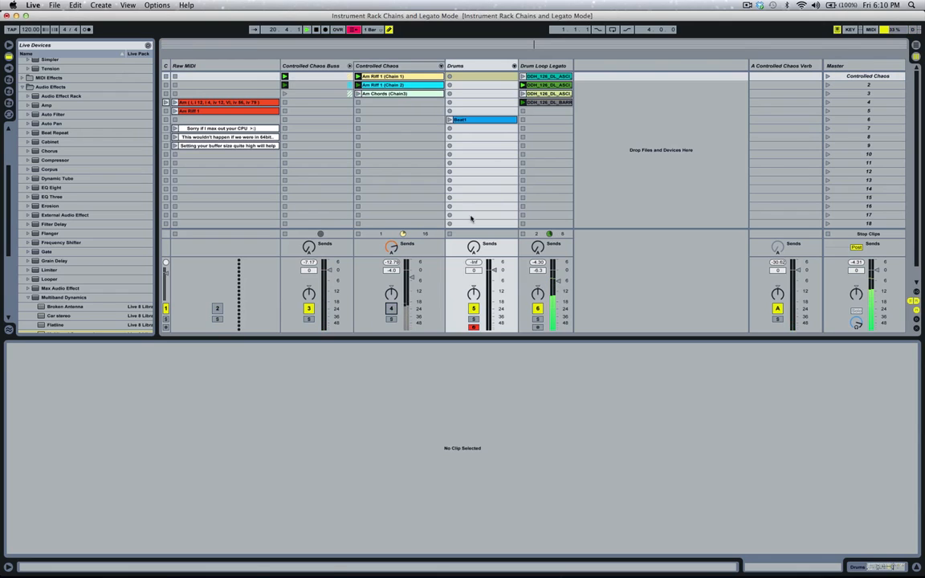
click(550, 94)
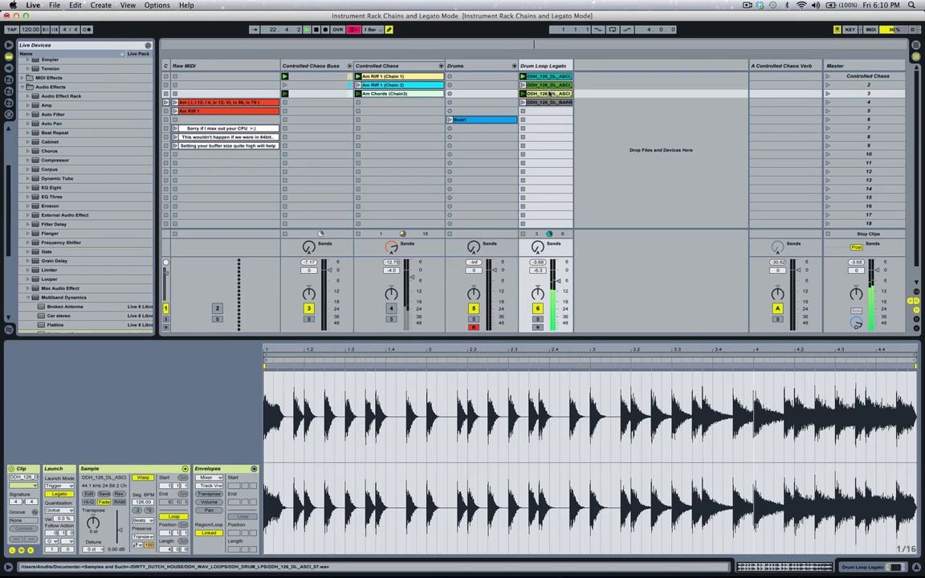
click(119, 494)
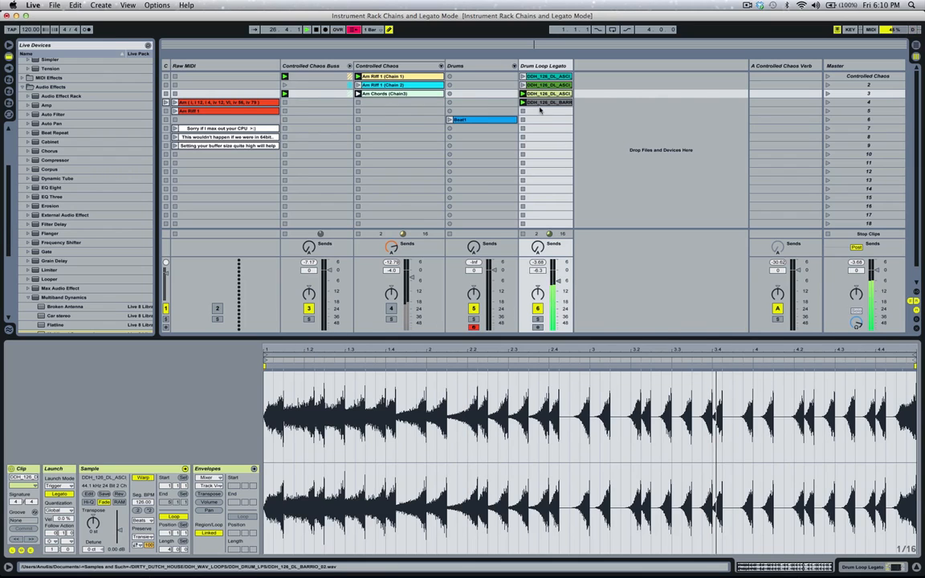
click(391, 309)
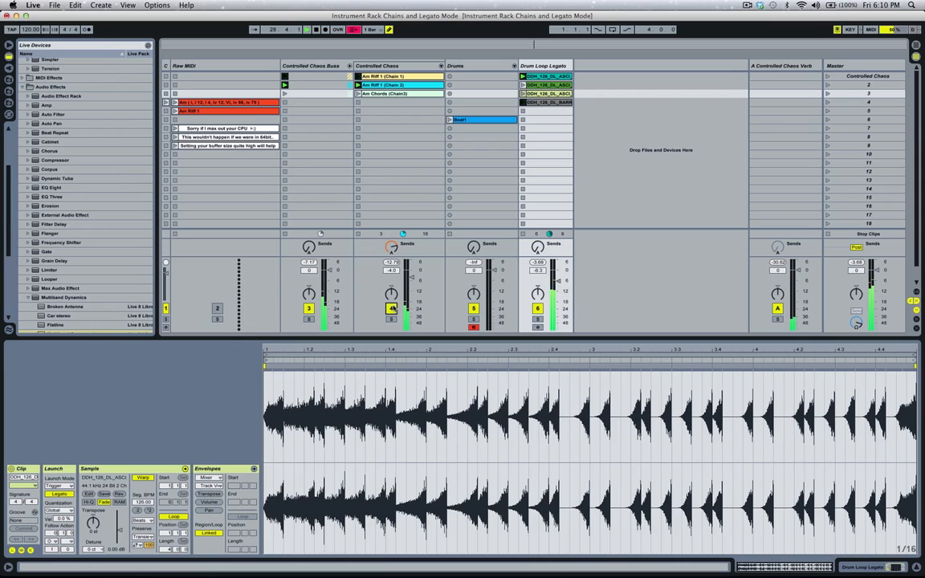